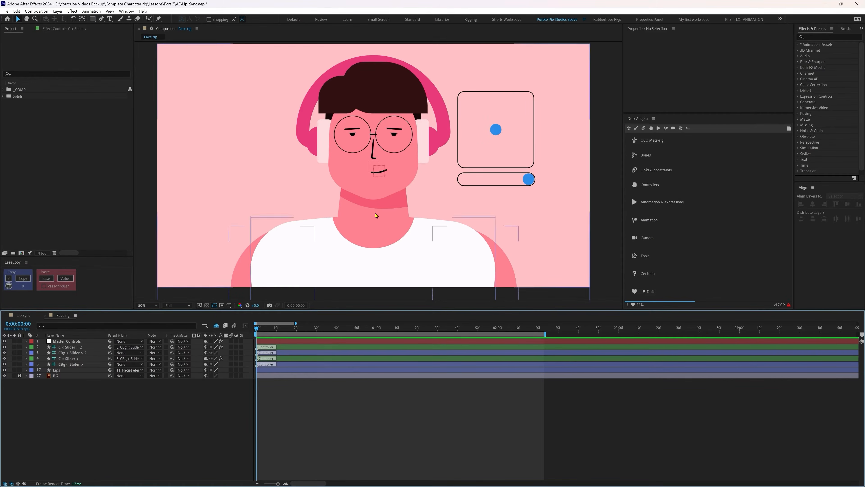
mouse_move(496, 131)
left_mouse_down()
mouse_move(499, 109)
mouse_move(512, 119)
mouse_move(497, 139)
mouse_move(503, 110)
mouse_move(496, 129)
left_mouse_up()
left_click(216, 326)
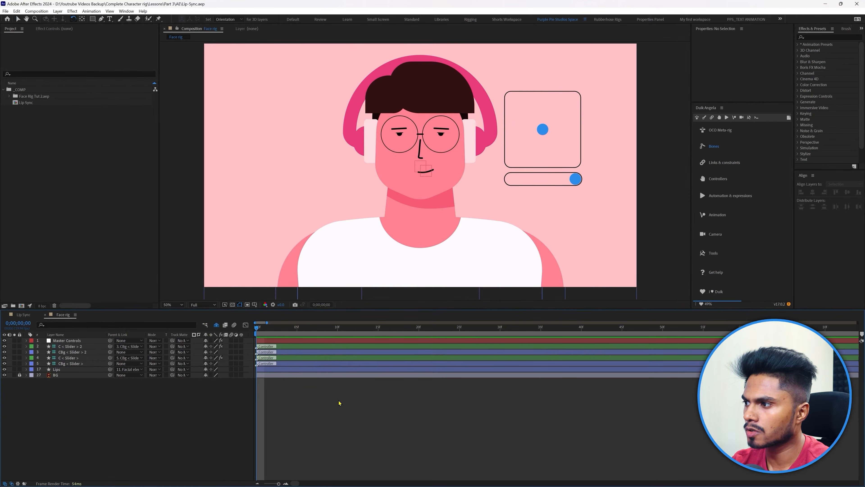
Import the Mouth poses Illustrator file as Composition - Retain Layer Sizes and add it to Face rig above the Lips layer.
double_click(56, 201)
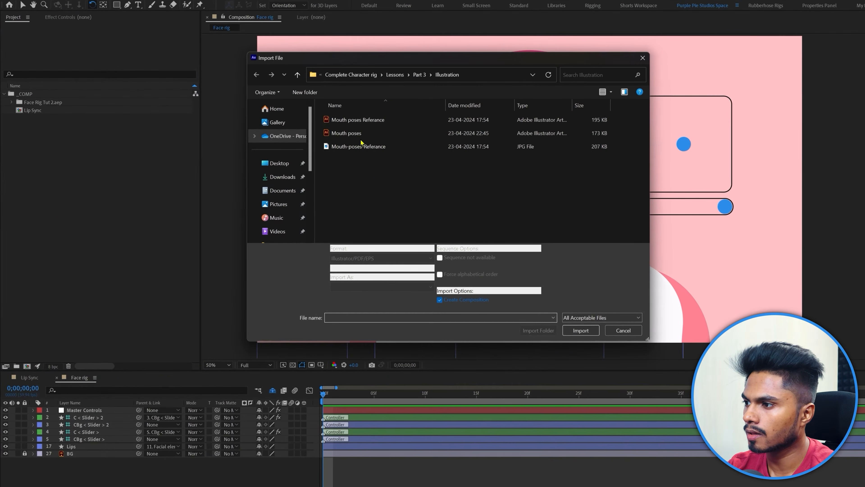
left_click(357, 134)
left_click(354, 286)
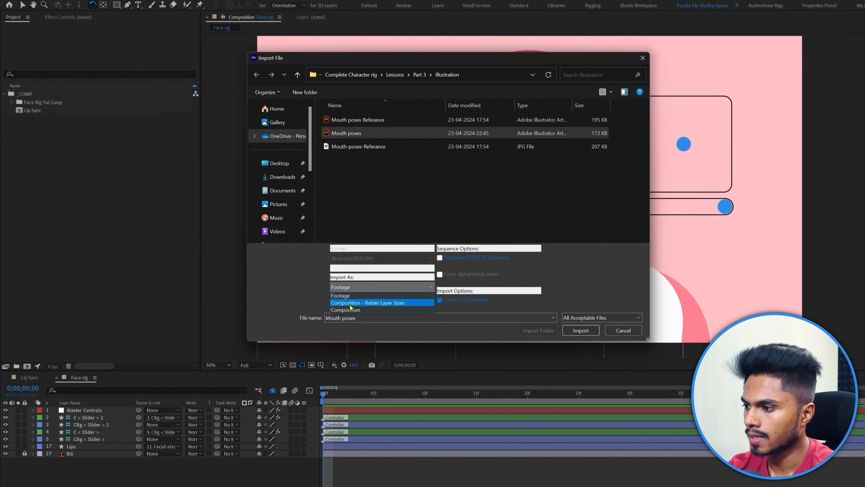
left_click(351, 302)
left_click(579, 330)
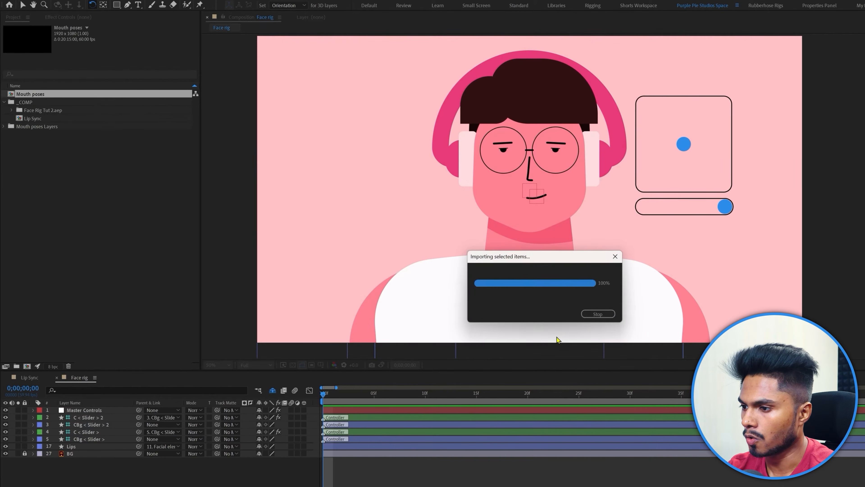
left_click_drag(50, 119, 95, 443)
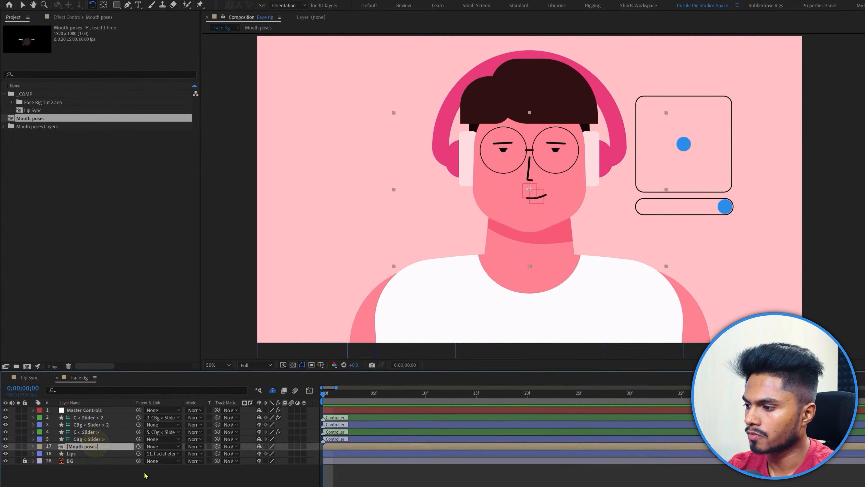
Open the Mouth poses composition and hide every layer except Neutral.
double_click(85, 451)
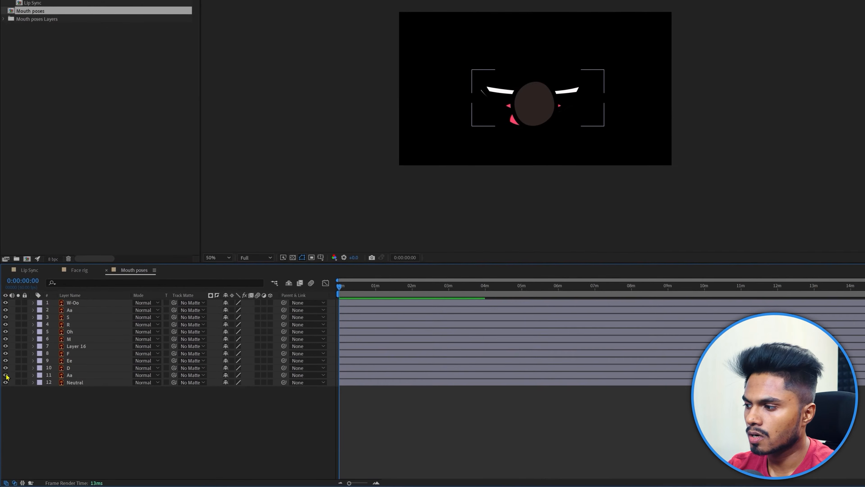
left_click_drag(6, 412, 10, 370)
left_click_drag(10, 332, 8, 302)
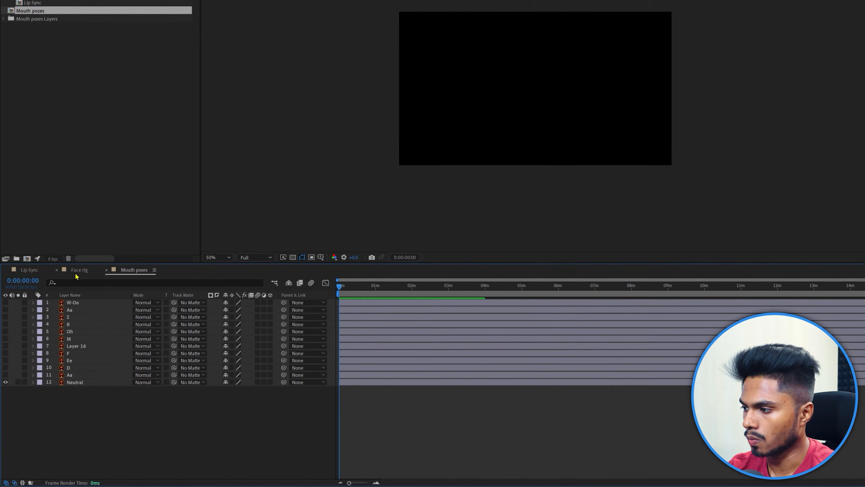
In Face rig, scale the Mouth poses layer to 30% and align its mouth with the existing lips.
left_click(80, 269)
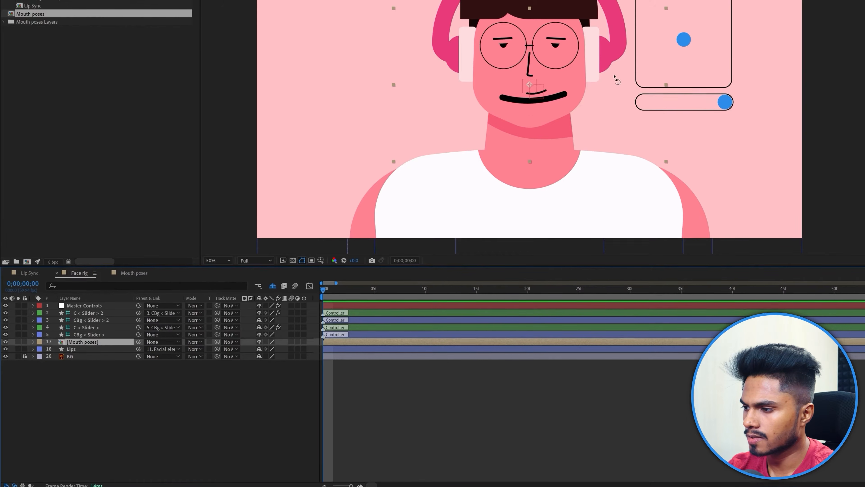
left_click(80, 339)
key("s")
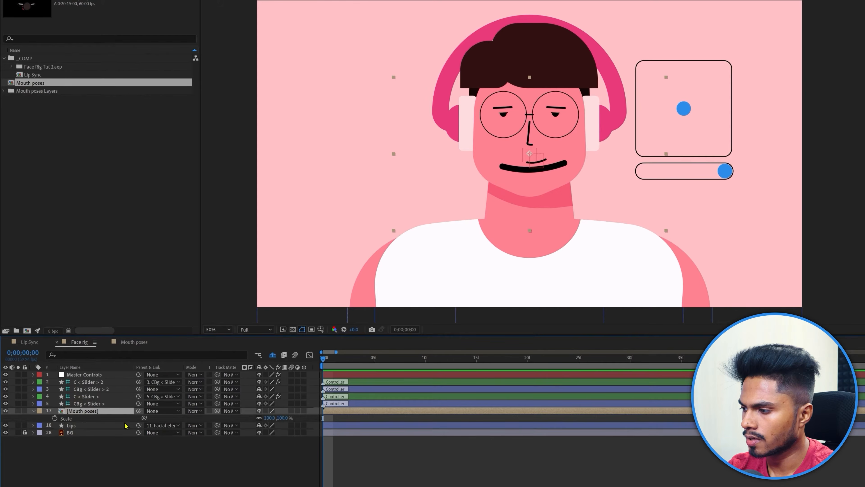
left_click_drag(272, 417, 241, 421)
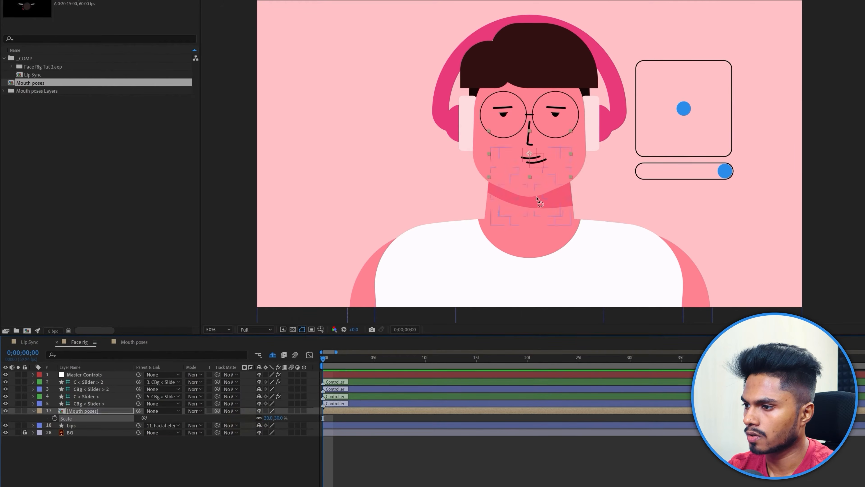
scroll(537, 201, "up", 6)
mouse_move(512, 148)
left_mouse_down()
mouse_move(559, 168)
mouse_move(547, 178)
left_mouse_up()
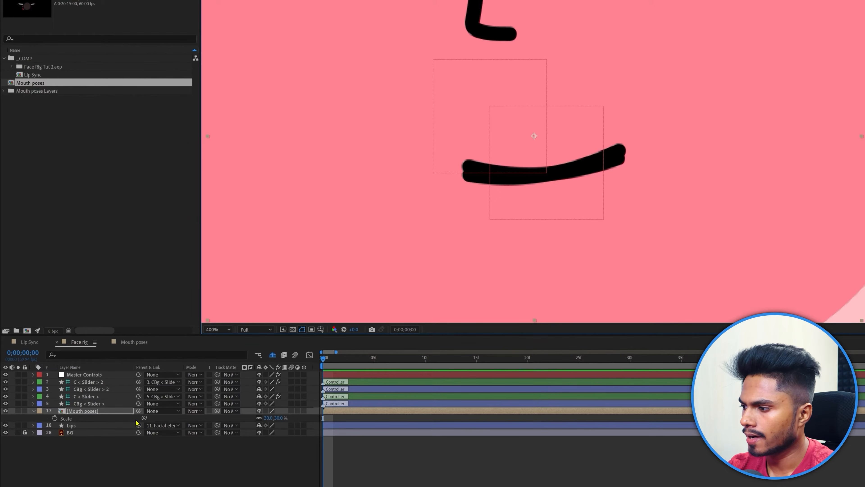
Parent the Mouth poses layer to Lips and hide the Lips layer.
left_click_drag(139, 411, 84, 425)
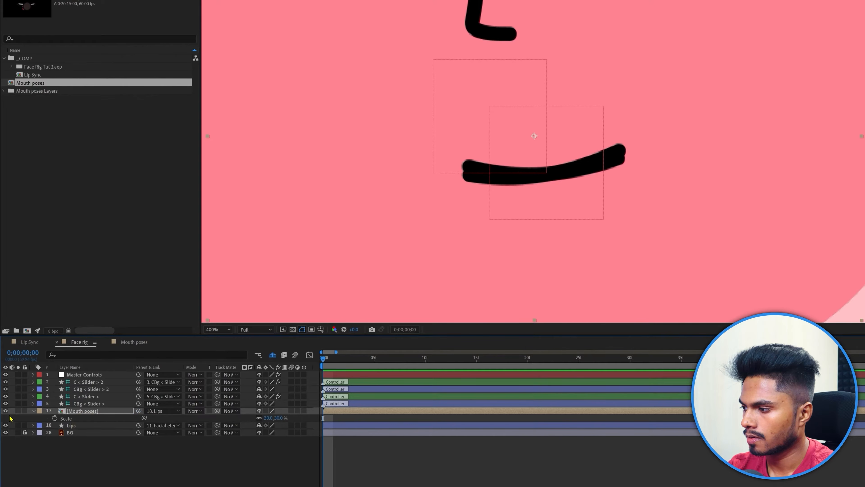
left_click(6, 425)
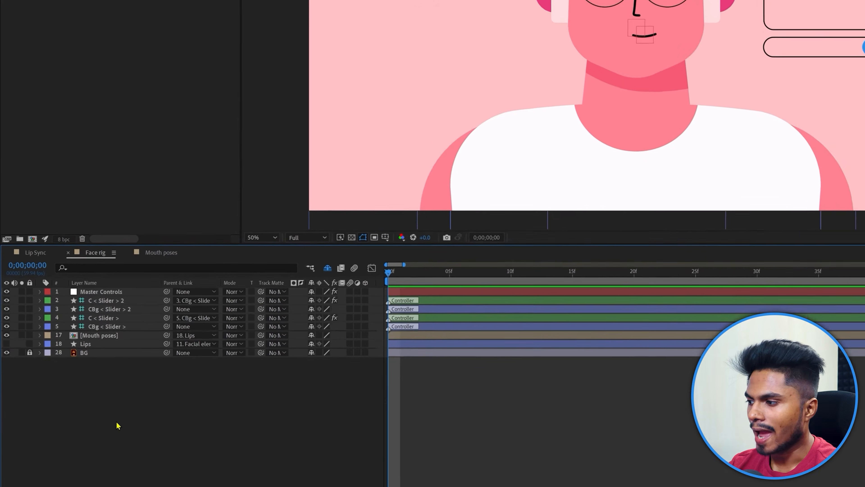
Add a null object to the Face rig composition and name it Lip-sync.
right_click(103, 470)
mouse_move(132, 357)
left_click(236, 409)
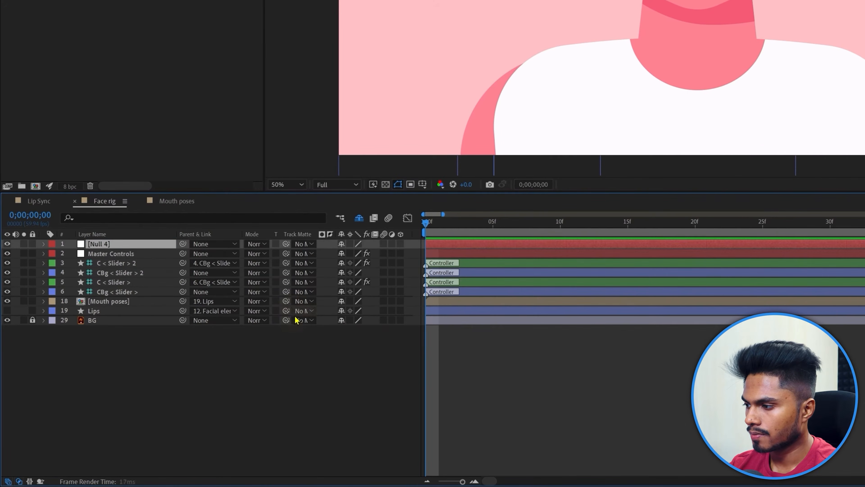
key("Return")
type("Lip-syn")
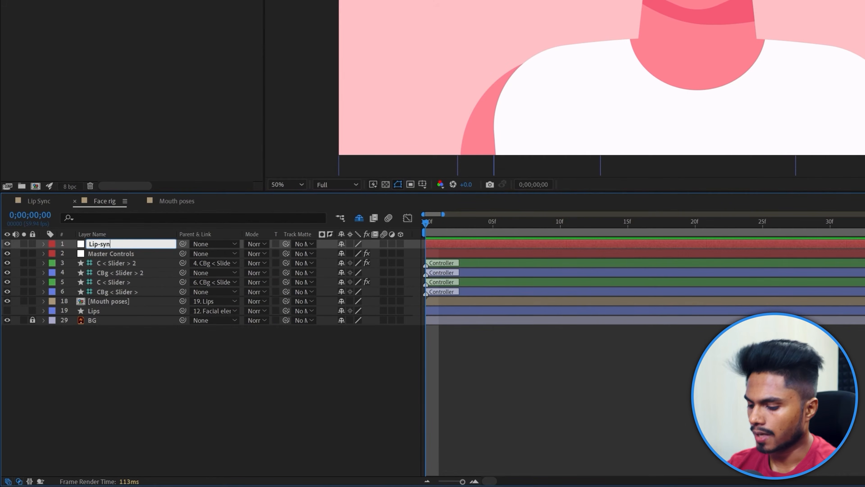
type("c")
left_click(190, 388)
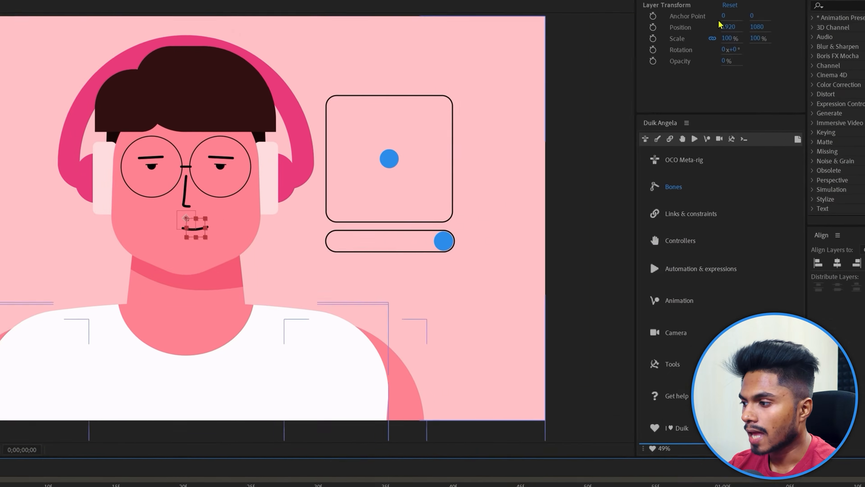
Apply a Slider Control effect to the Lip-sync null.
type("slide")
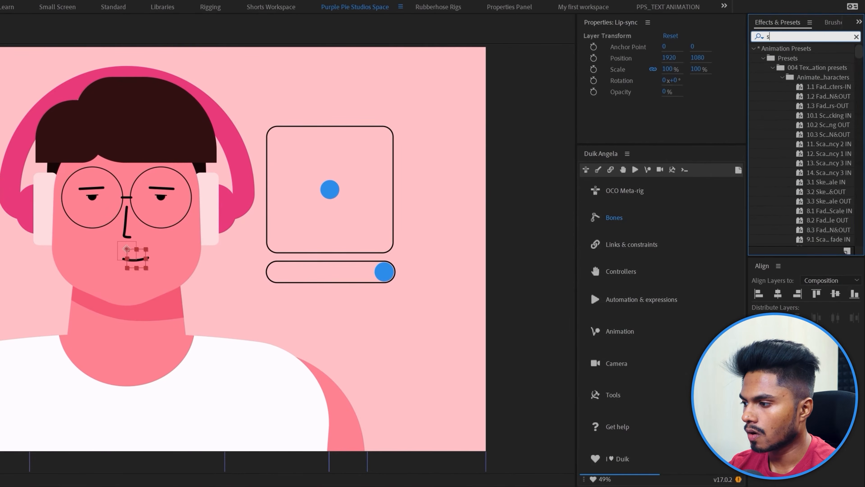
type("r")
double_click(789, 60)
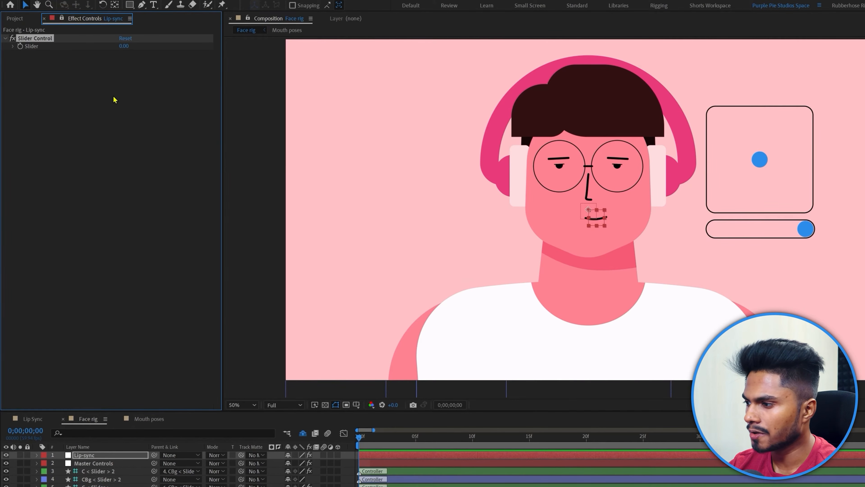
Change the Mouth poses composition's background color to a light salmon pink.
left_click(99, 478)
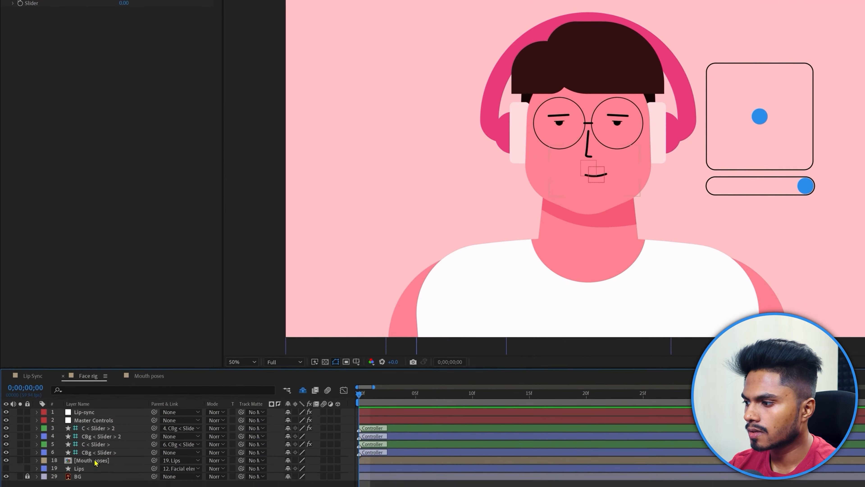
double_click(92, 448)
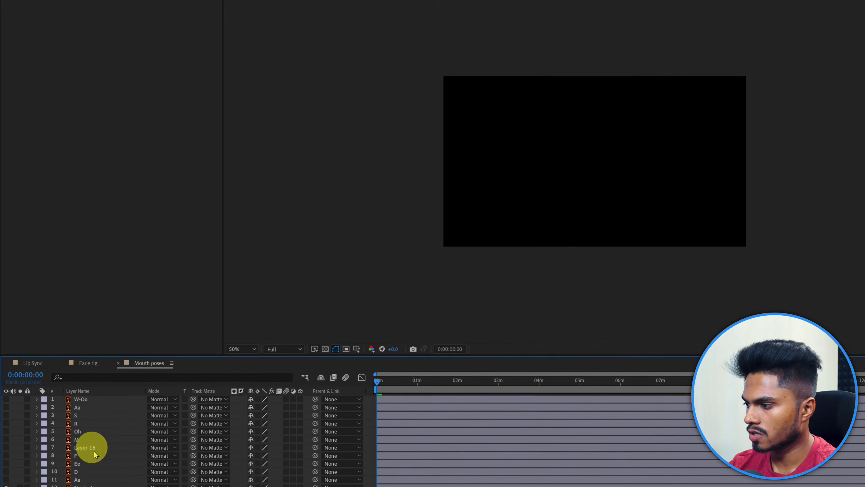
scroll(295, 233, "up", 2)
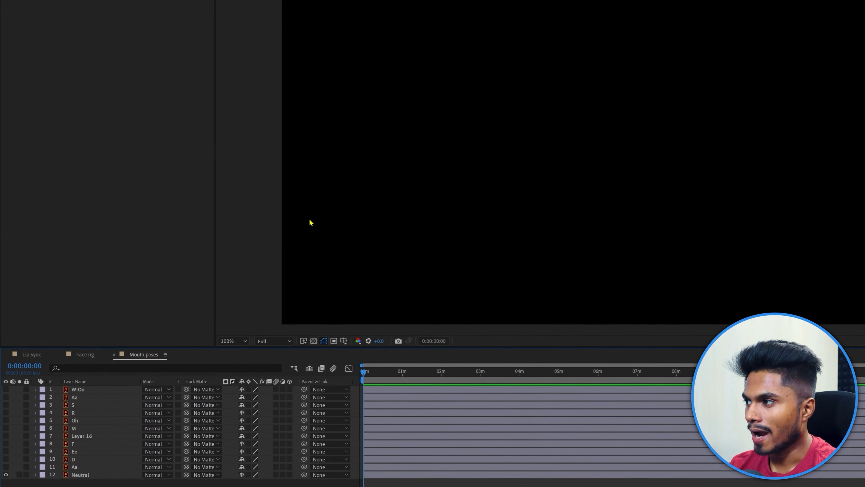
left_click(49, 15)
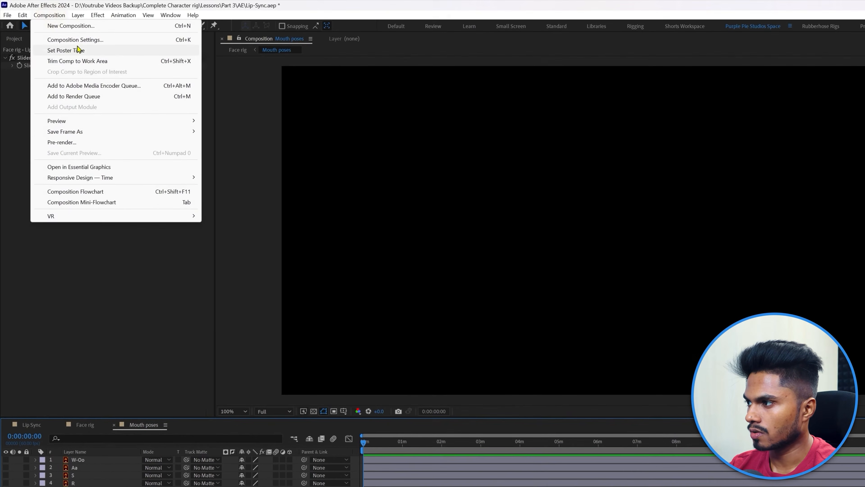
left_click(75, 39)
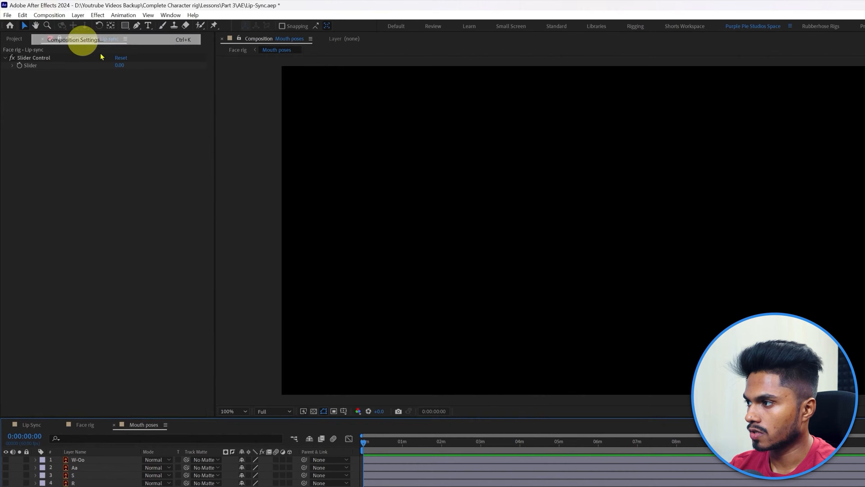
left_click(414, 268)
left_click_drag(774, 248, 759, 199)
key("Return")
left_click(545, 320)
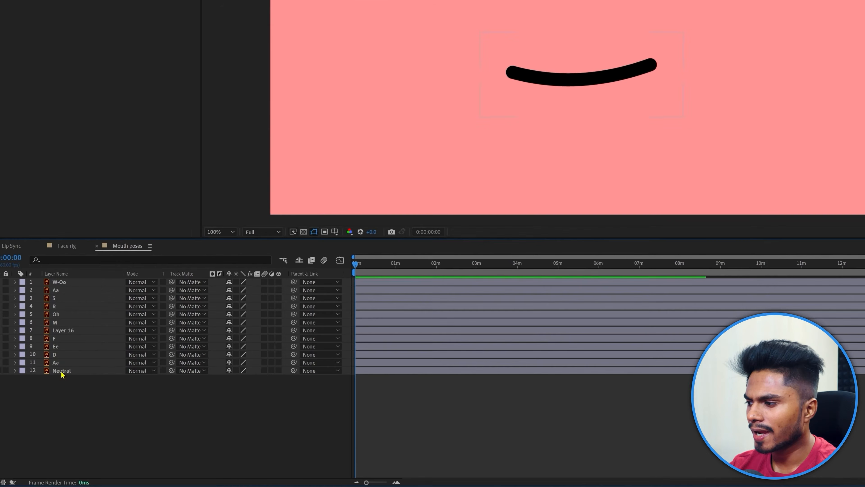
Enable an expression on the Neutral layer's Opacity and make its first line LayerNum=1.
left_click(63, 371)
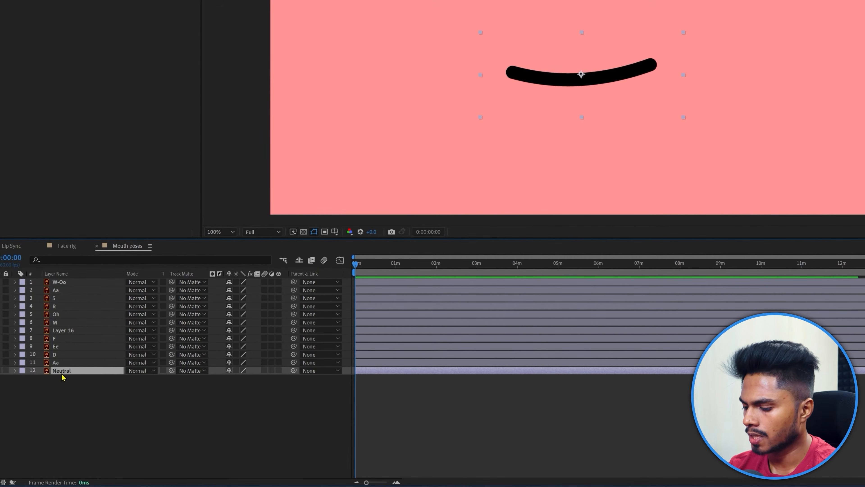
key("t")
left_click(69, 416)
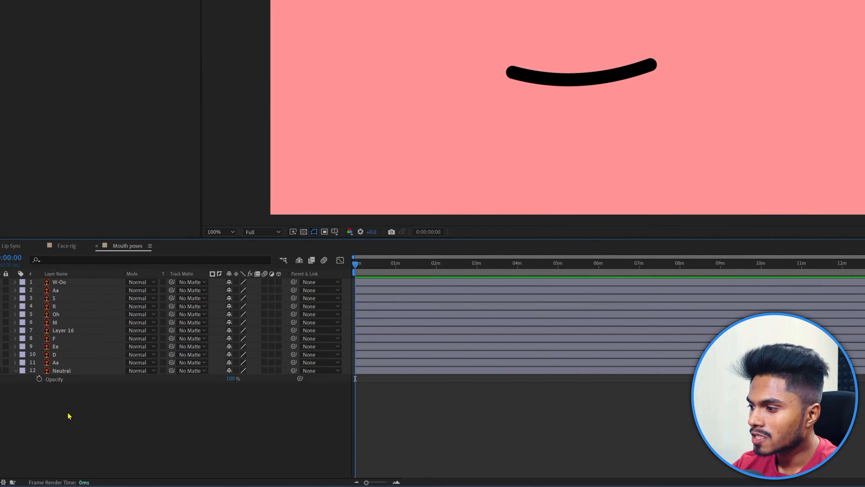
left_click(39, 379, "alt")
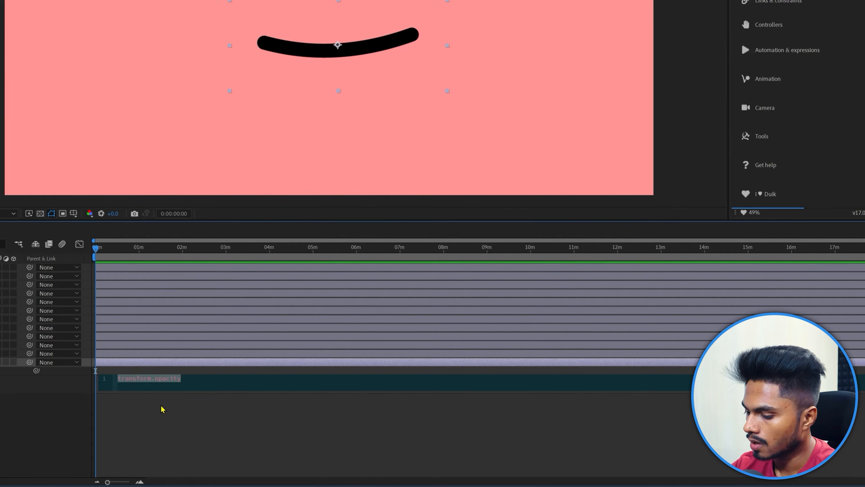
type("LayerNum=1")
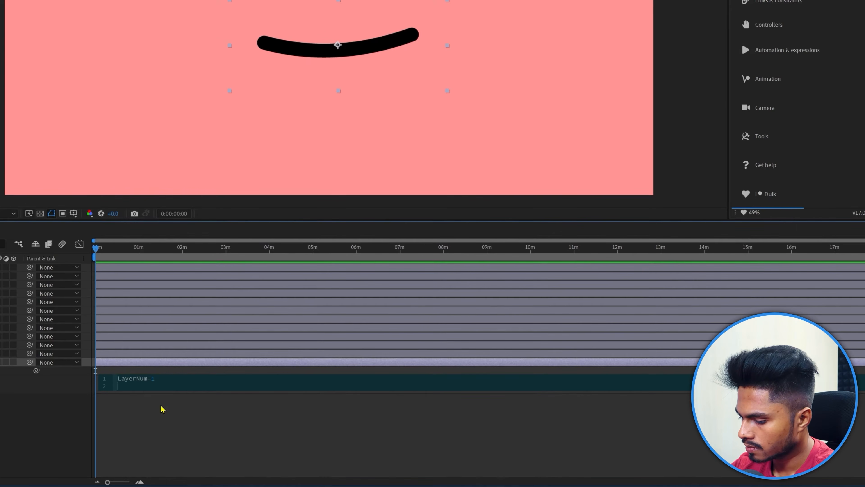
Add a second expression line defining control as the Slider value of the Lip-sync layer's Slider Control in Face rig.
type("control=")
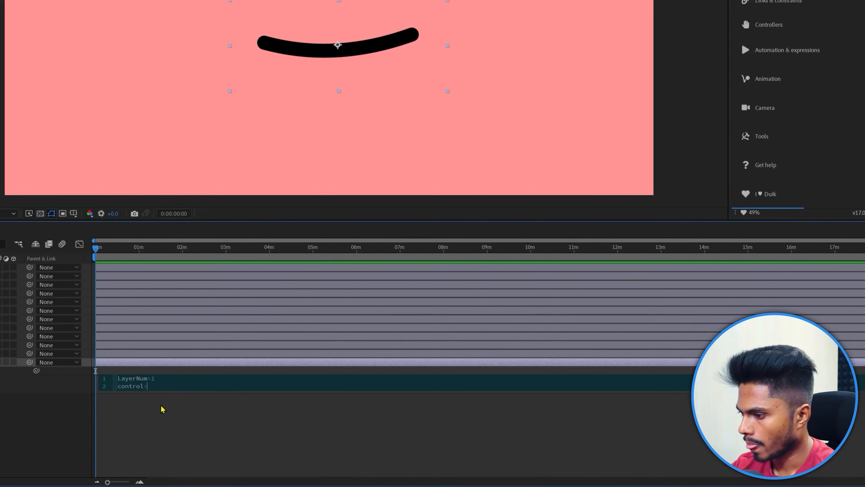
left_click_drag(0, 379, 0, 387)
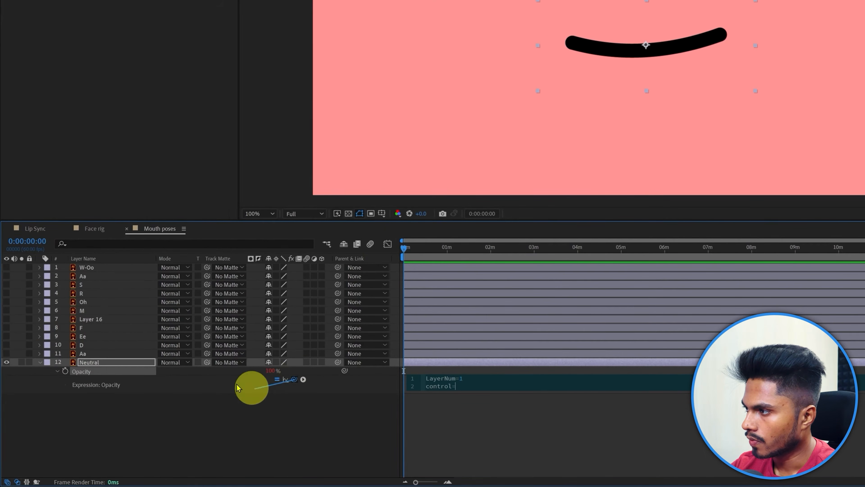
left_click_drag(238, 388, 56, 0)
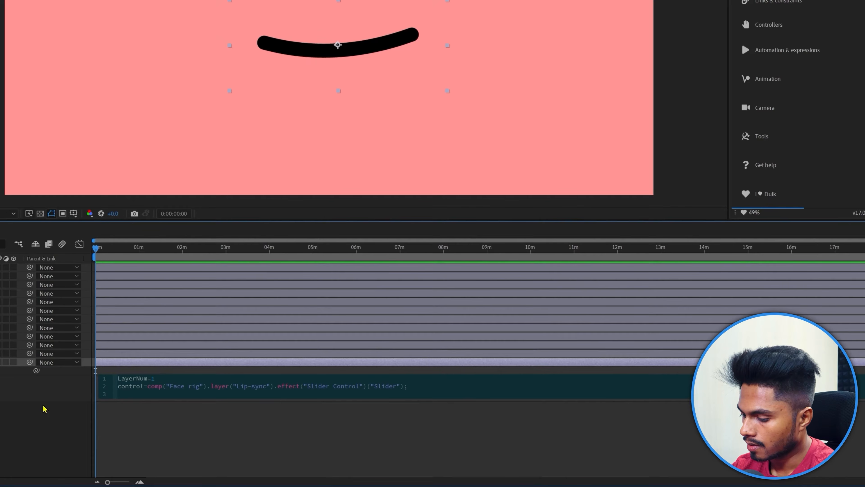
Add the condition if(control==LayerNum){value=100;} as the third line of the Neutral layer's opacity expression.
type("if")
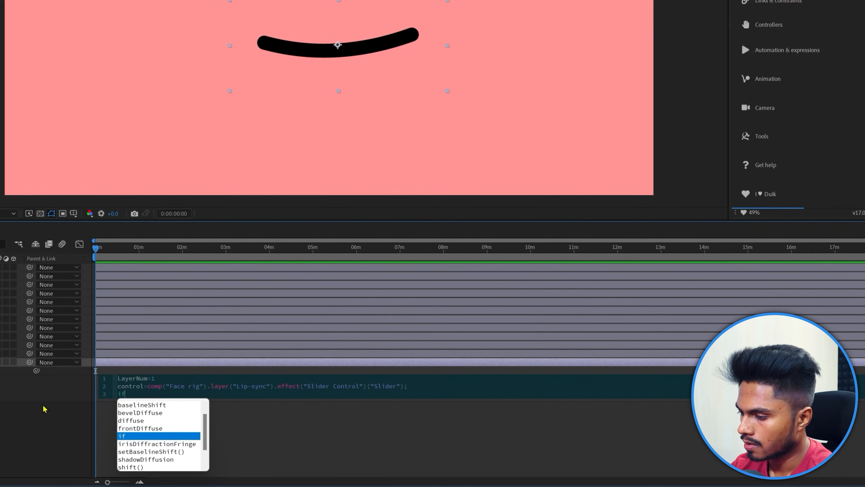
type("(")
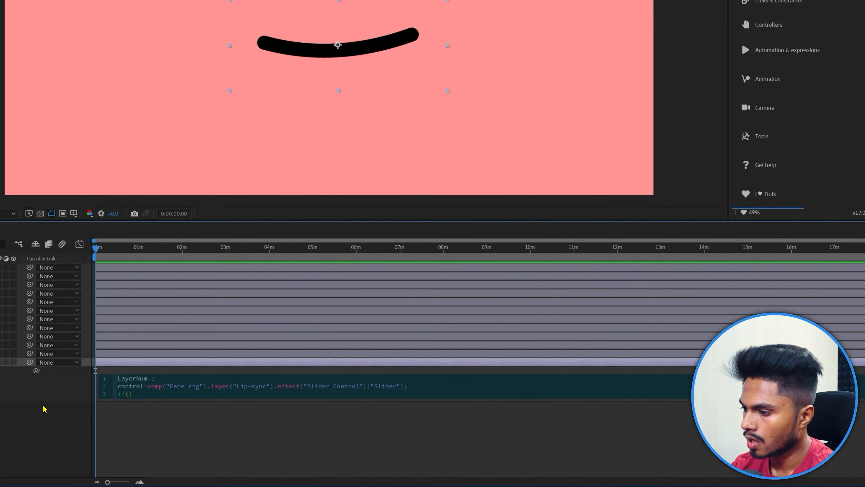
type("Control")
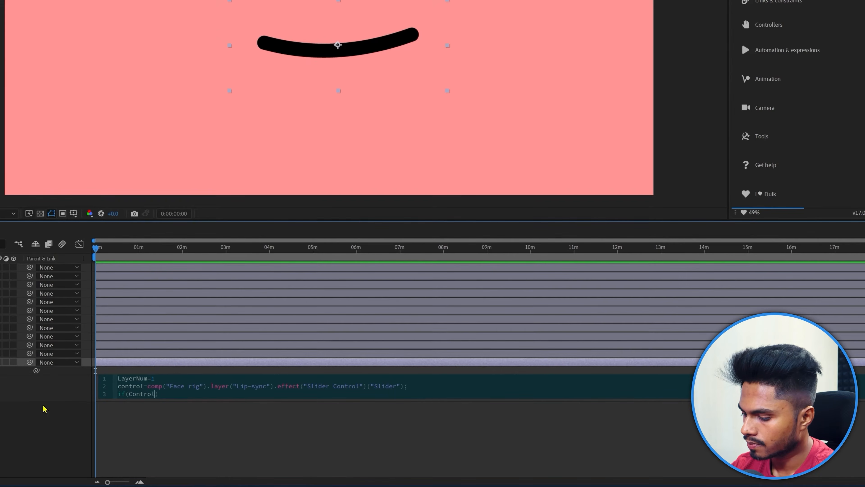
type("==")
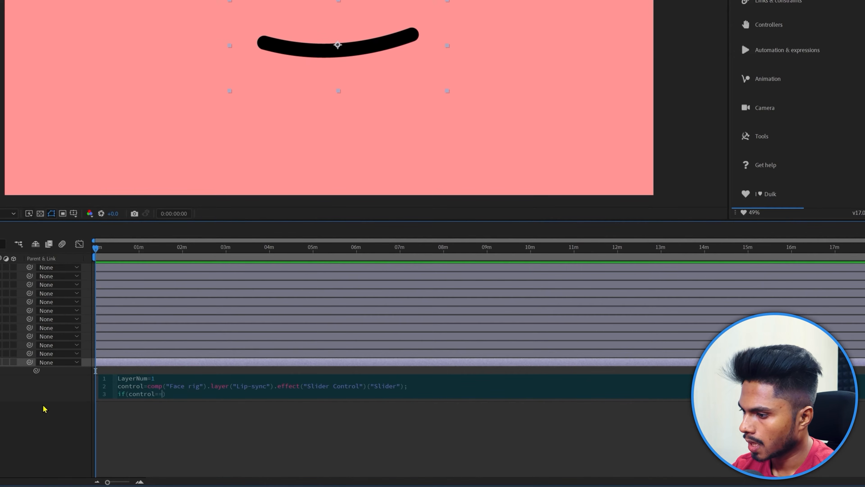
type("LayerNum")
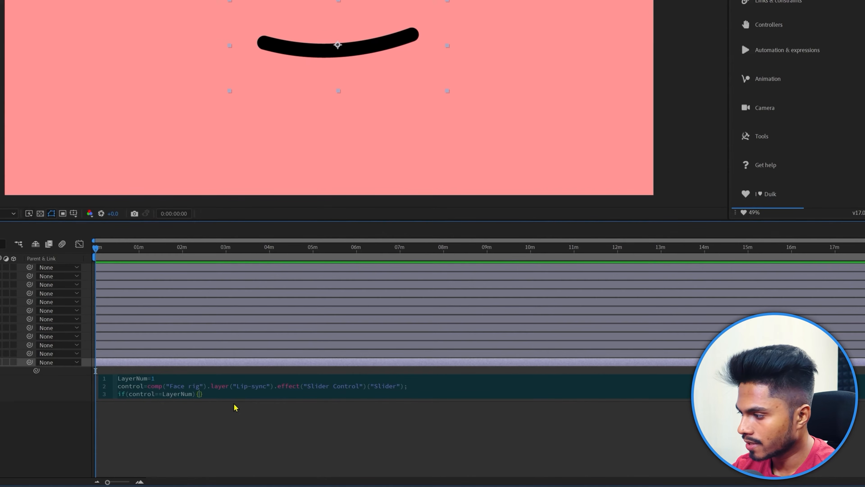
type("{value")
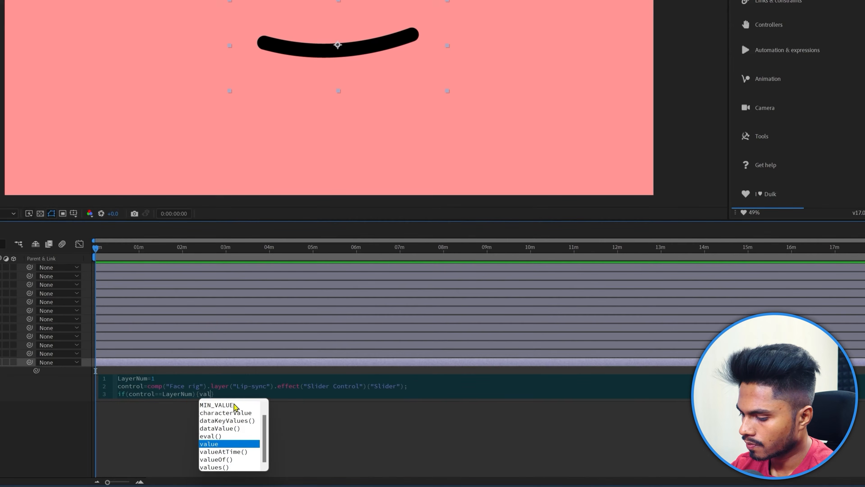
type("=100;")
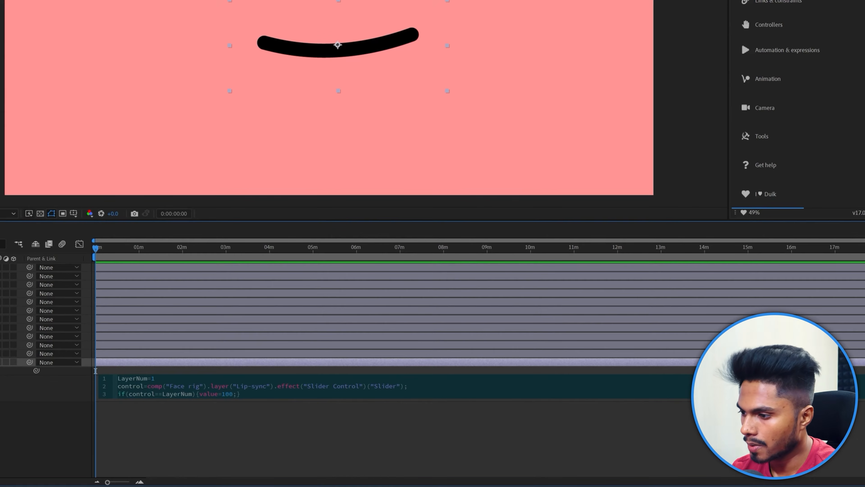
Complete the condition with else{value=0;} and commit the Neutral layer's opacity expression.
left_click(245, 390)
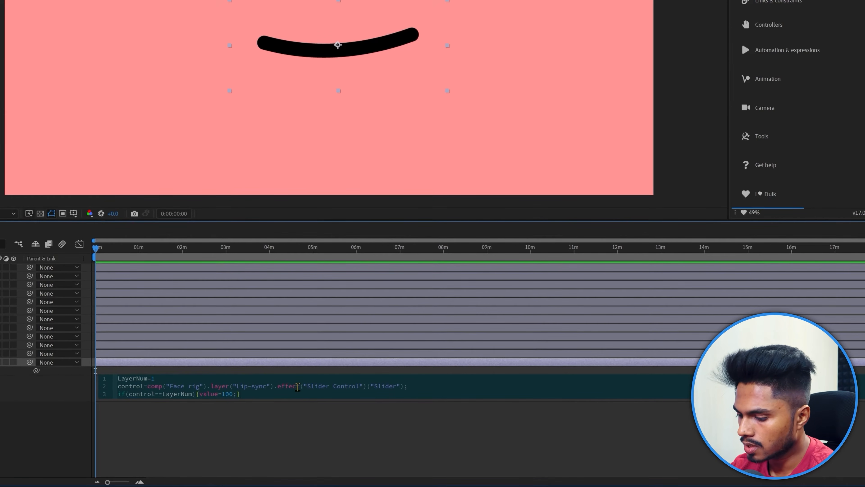
type("else{}")
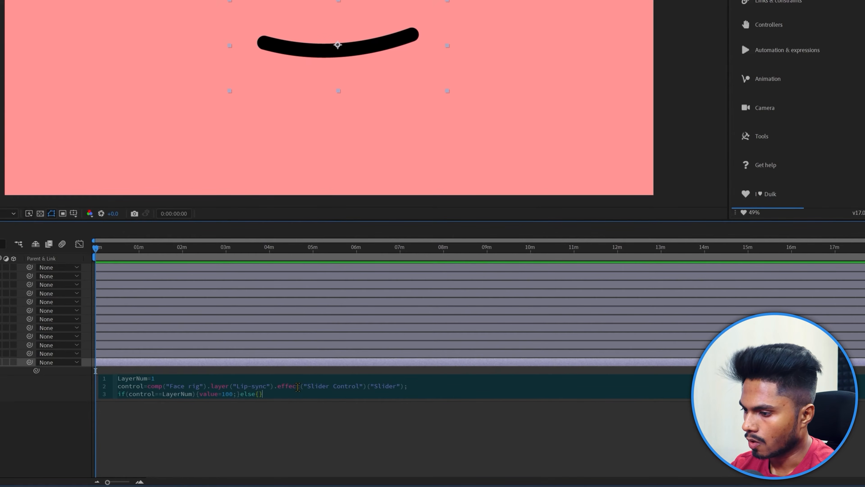
key("Left")
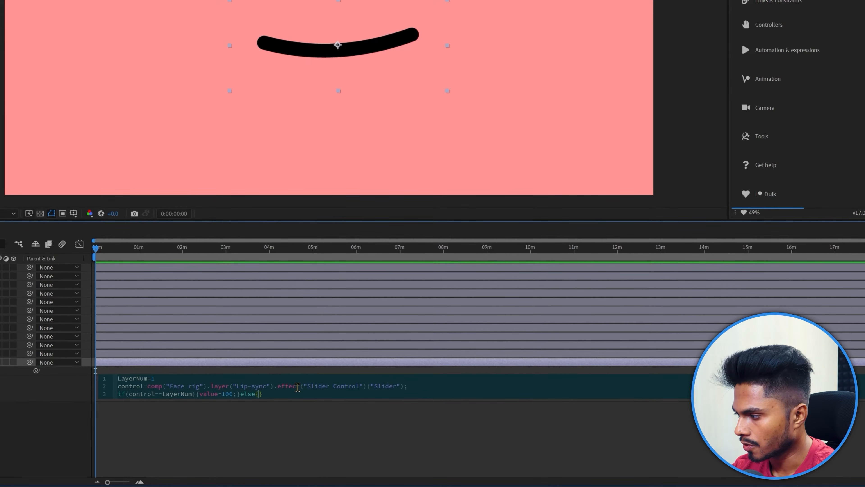
type("value=0;")
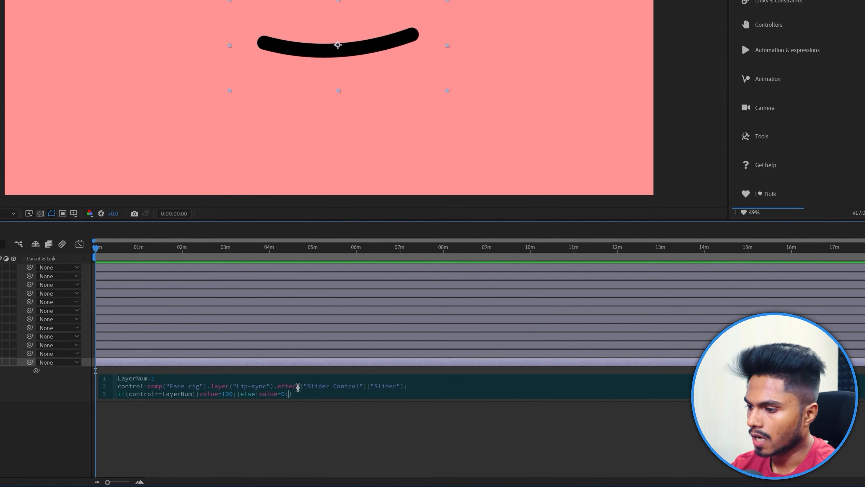
left_click(183, 429)
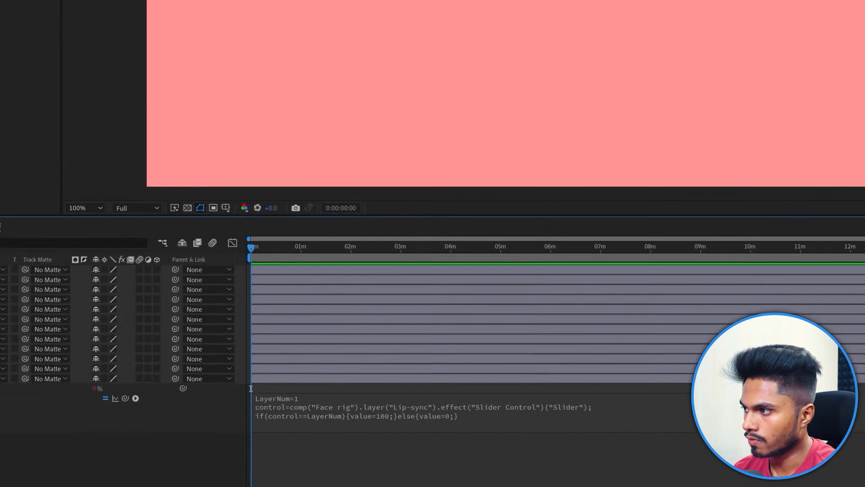
Test the Neutral mouth pose by setting the Lip-sync slider to 1 and to 2.
left_click(103, 29)
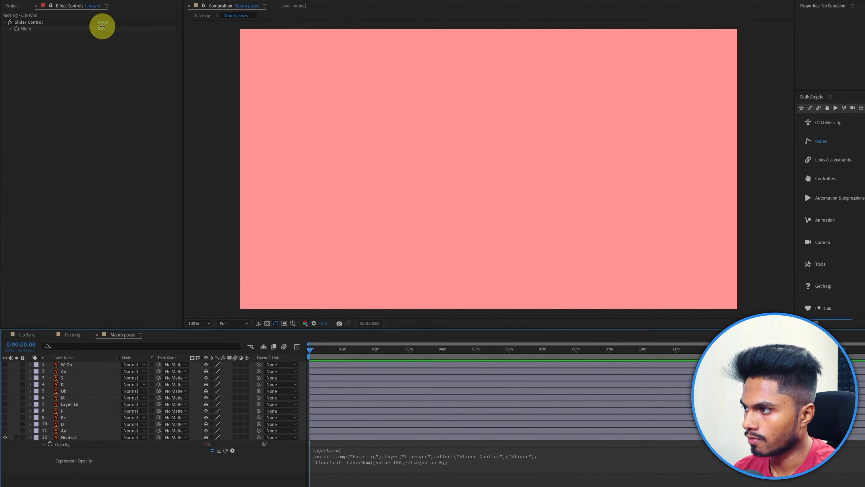
type("1")
key("Return")
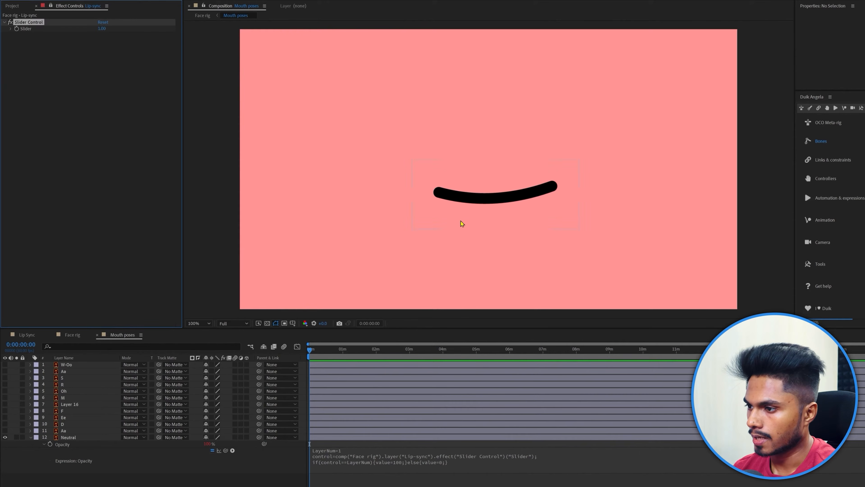
left_click(101, 29)
type("2")
key("Return")
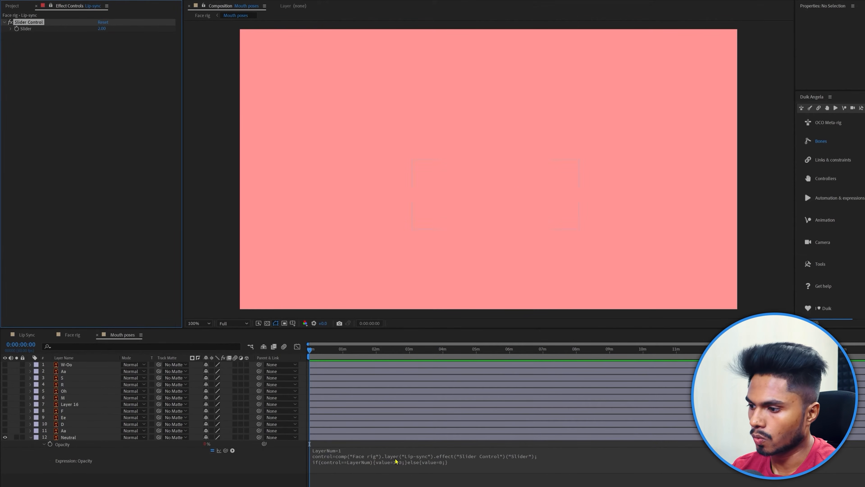
Copy the Neutral opacity expression to the Opacity of the Aa layer directly above it, with LayerNum set to 2.
left_click(400, 460)
key("ctrl+c")
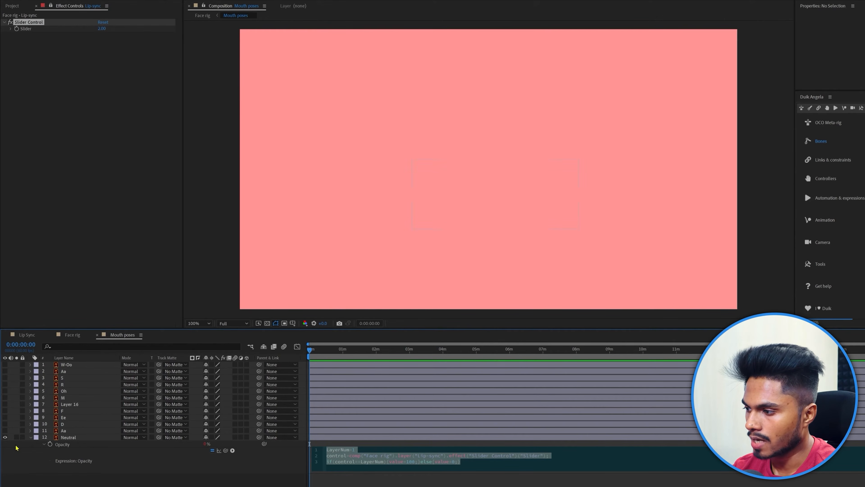
left_click(69, 432)
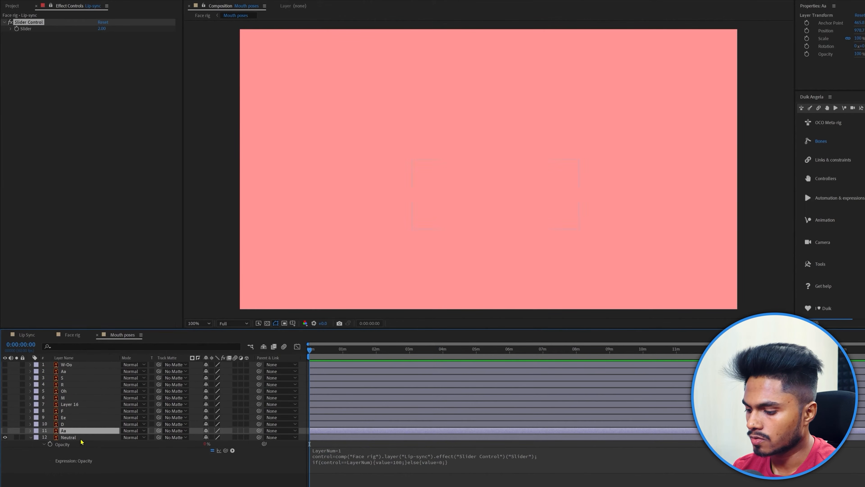
key("t")
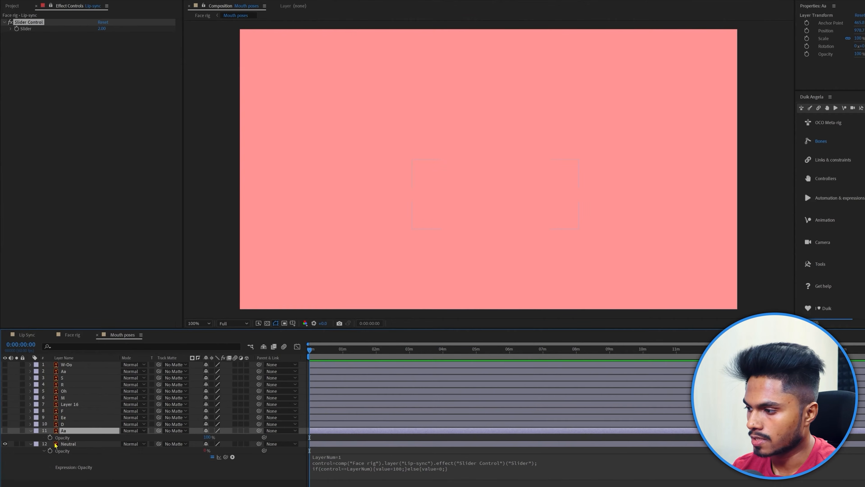
left_click(50, 438, "alt")
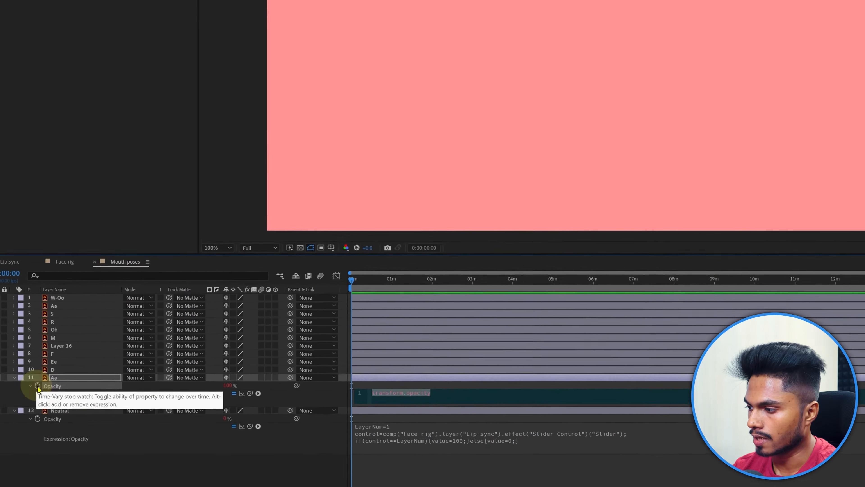
key("ctrl+v")
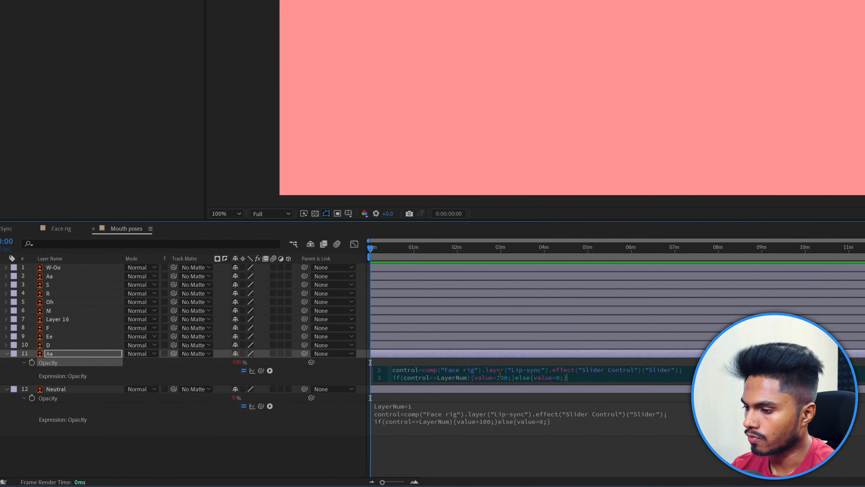
key("Up")
key("Up")
key("Up")
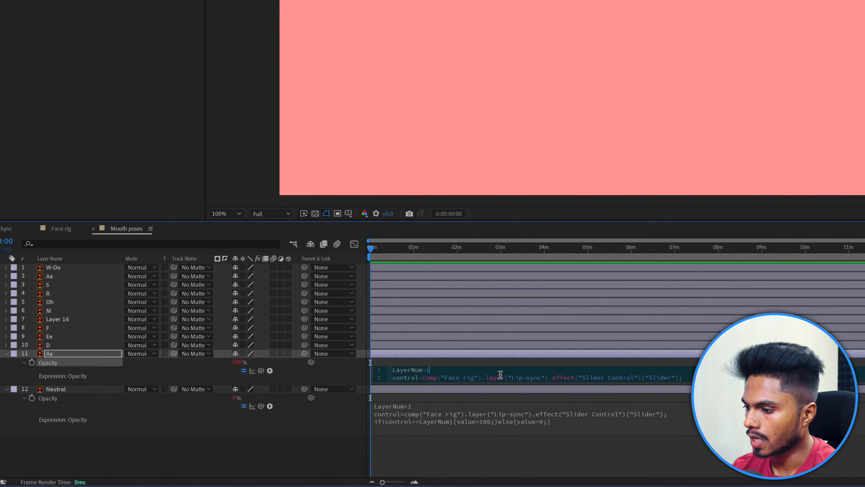
type("2")
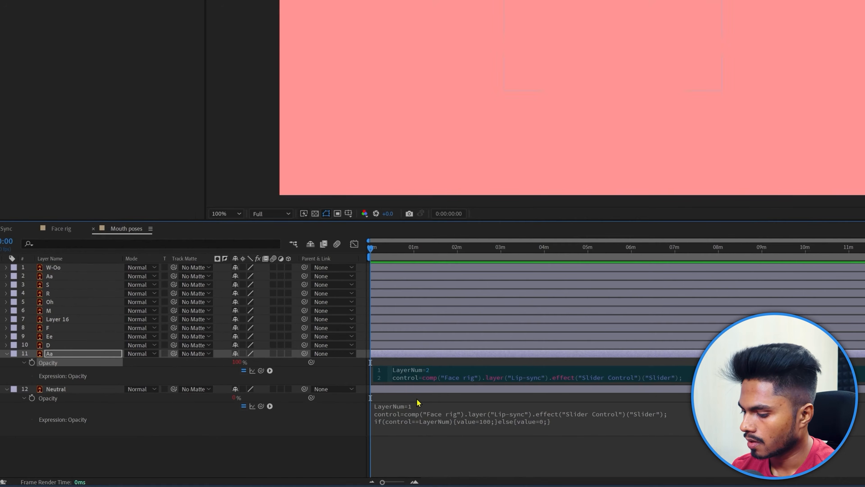
Copy the Aa layer's opacity expression to the D layer's Opacity and set its LayerNum to 3.
key("ctrl+a")
key("ctrl+c")
left_click(52, 345)
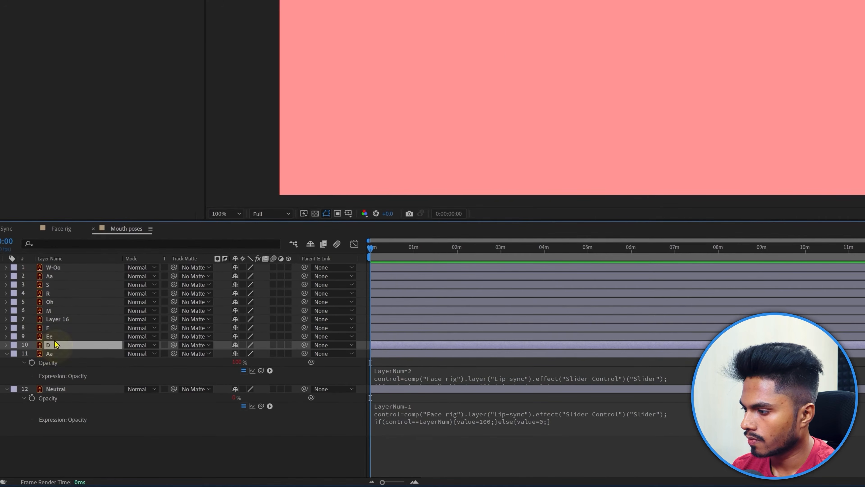
key("t")
left_click(32, 354, "alt")
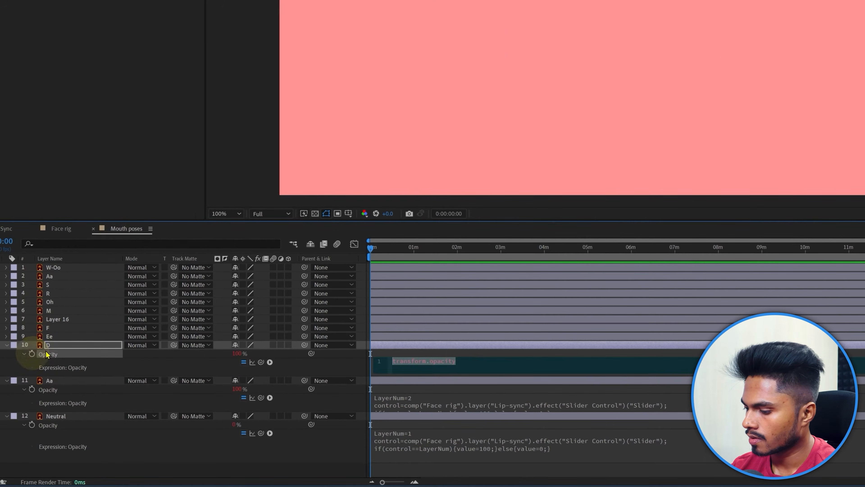
key("ctrl+v")
key("ctrl+Home")
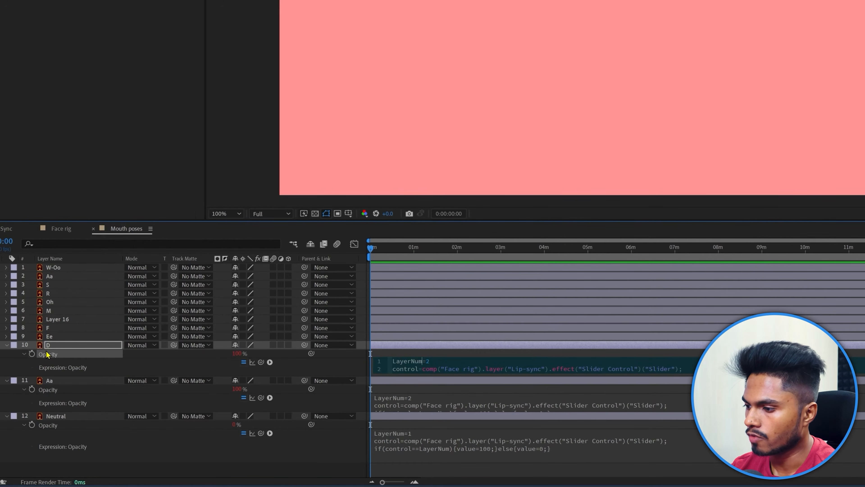
key("shift+Left")
type("3")
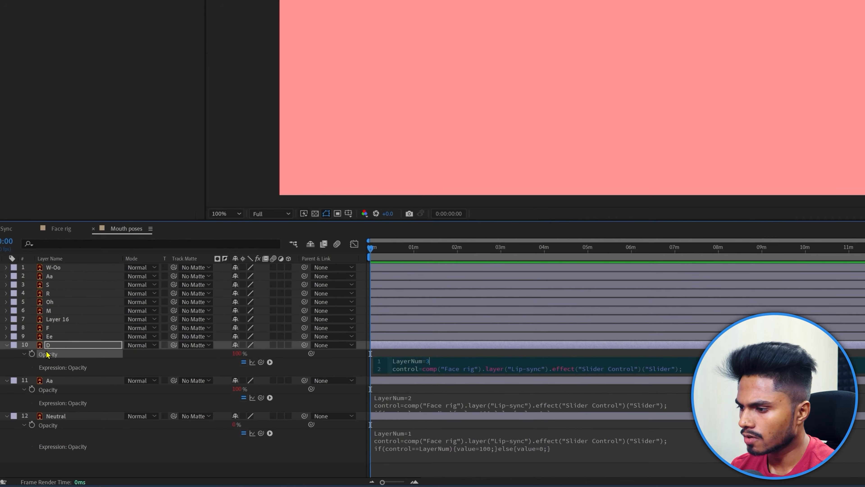
Paste the expression onto the Ee layer's Opacity and set its LayerNum to 4.
left_click(80, 336)
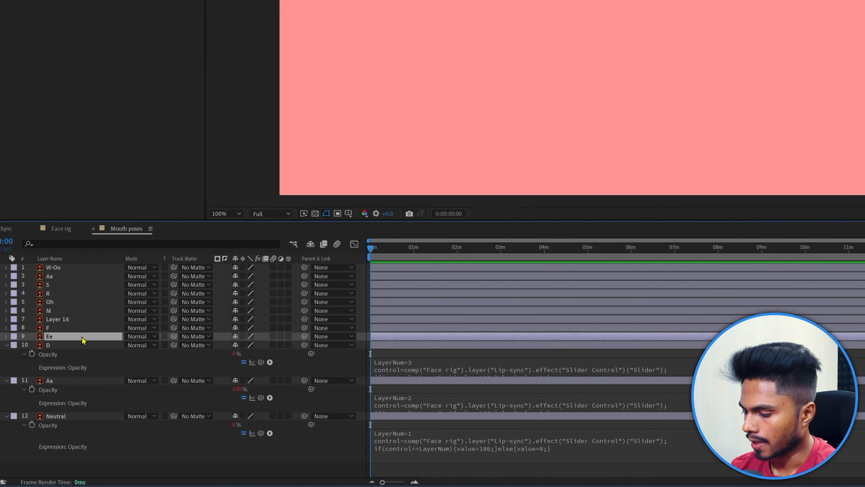
key("t")
left_click(65, 346)
type("control=comp(\"Face rig\").layer(\"Lip-sync\").effect(\"Slider Control\")(\"Slider\"); if(control==LayerNum){value=100;}else{value=0;}")
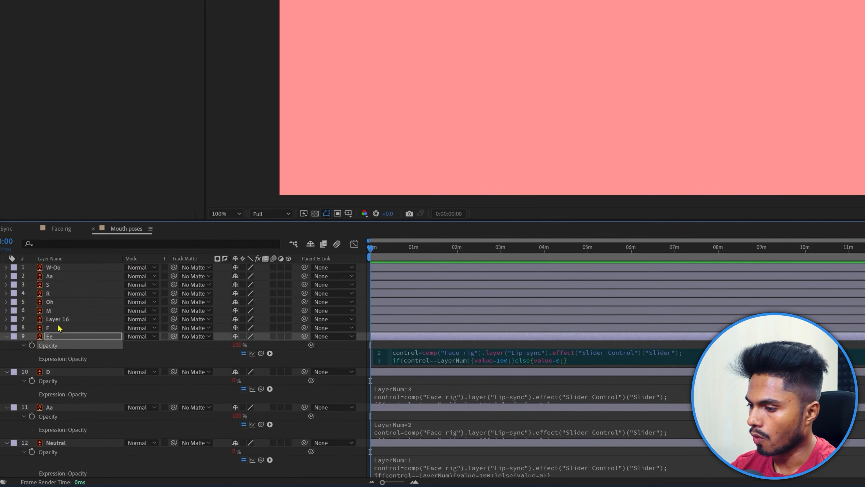
key("ctrl+Home")
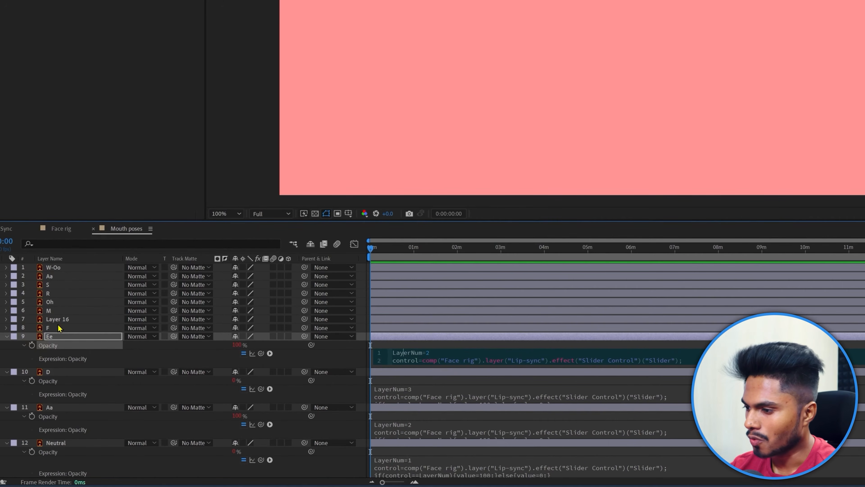
key("Left")
key("shift+Left")
type("4")
Paste the expression onto the F layer's Opacity and set its LayerNum to 5.
left_click(59, 328)
key("t")
left_click(31, 337, "alt")
type("LayerNum=2 control=comp(\"Face rig\").layer(\"Lip-sync\").effect(\"Slider Control\")(\"Slider\"); if(control==LayerNum){value=100;}else{value=0;}")
key("Up")
key("Up")
key("Left")
key("shift+Left")
type("4")
key("BackSpace")
type("5")
Paste the expression onto Layer 16's Rotation and set its LayerNum to 6.
left_click(58, 319)
key("r")
left_click(33, 329, "alt")
type("LayerNum=2 control=comp(\"Face rig\").layer(\"Lip-sync\").effect(\"Slider Control\")(\"Slider\"); if(control==LayerNum){value=100;}else{value=0;}")
key("Up")
key("Up")
key("BackSpace")
type("6")
Paste the expression onto the M layer's Opacity and set its LayerNum to 7.
left_click(52, 311)
key("t")
left_click(32, 320, "alt")
key("ctrl+v")
key("Up")
key("Up")
key("shift+Left")
type("7")
Add the same expression to the Oh layer's Opacity with LayerNum set to 8.
left_click(50, 303)
key("t")
left_click(32, 311, "alt")
key("shift+Left")
type("8")
Paste the expression onto the R layer's Opacity and set its LayerNum to 9.
left_click(47, 293)
key("t")
left_click(32, 302, "alt")
key("ctrl+v")
key("Up")
key("Up")
key("shift+Left")
type("9")
Add the expression to the Opacity of the S layer with LayerNum 10 and the Aa layer above it with LayerNum 11.
left_click(48, 285)
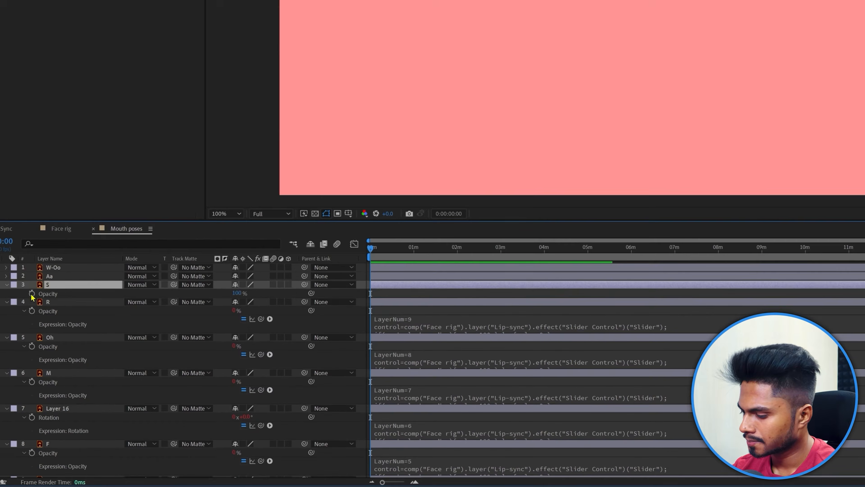
type("10")
left_click(49, 276)
key("t")
left_click(31, 284, "alt")
key("ctrl+v")
key("Up")
key("Up")
key("shift+Left")
type("11")
Paste the expression onto the W-Oo layer's Opacity and set its LayerNum to 12.
left_click(53, 267)
key("t")
left_click(31, 277, "alt")
key("ctrl+v")
key("Up")
key("Up")
key("shift+Left")
type("12")
Collapse the mouth pose layers' properties and raise the Lip-sync slider one value at a time to 13 to preview the poses.
key("t")
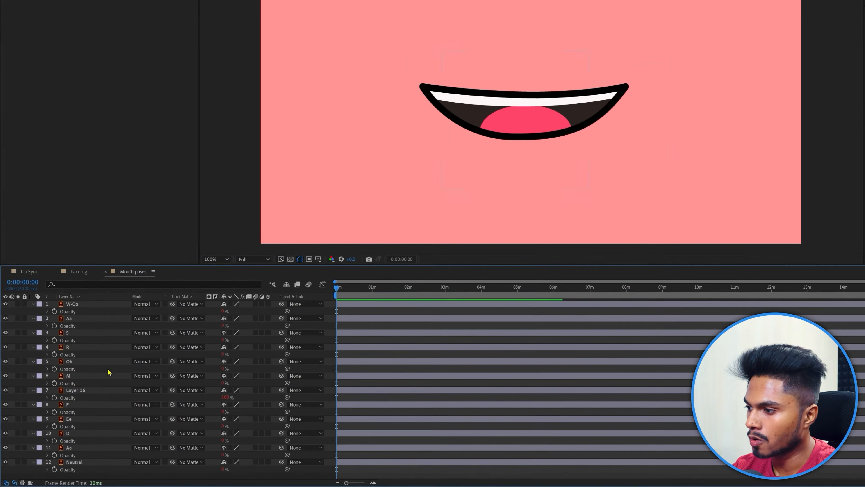
key("u")
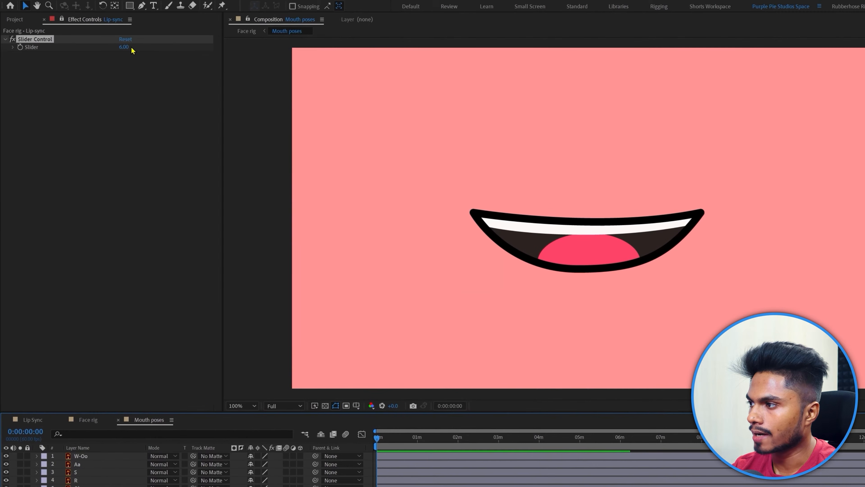
left_click(121, 48)
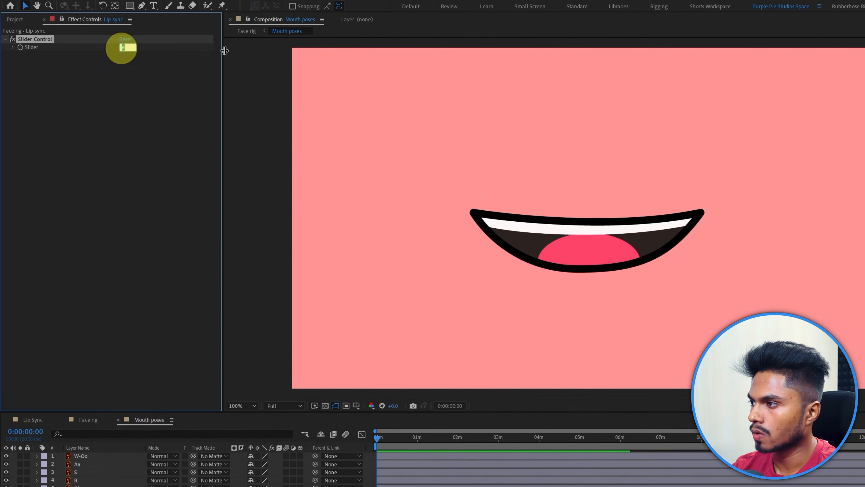
key("Up")
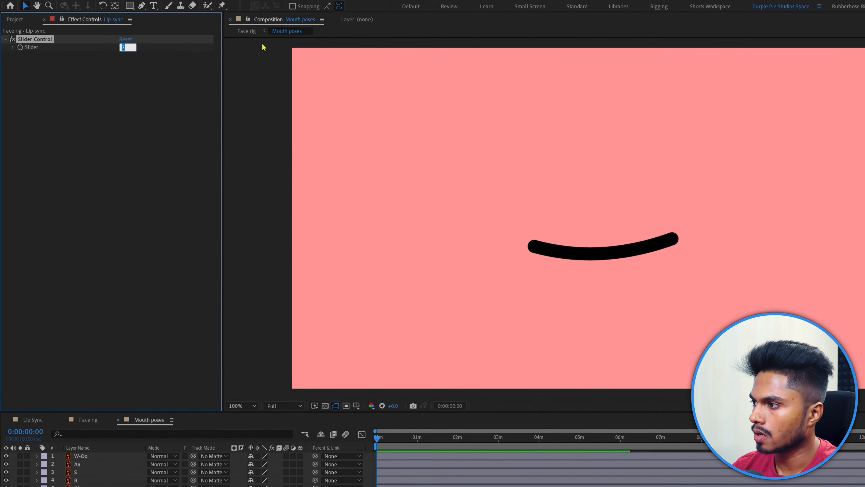
key("Up")
key("Up")
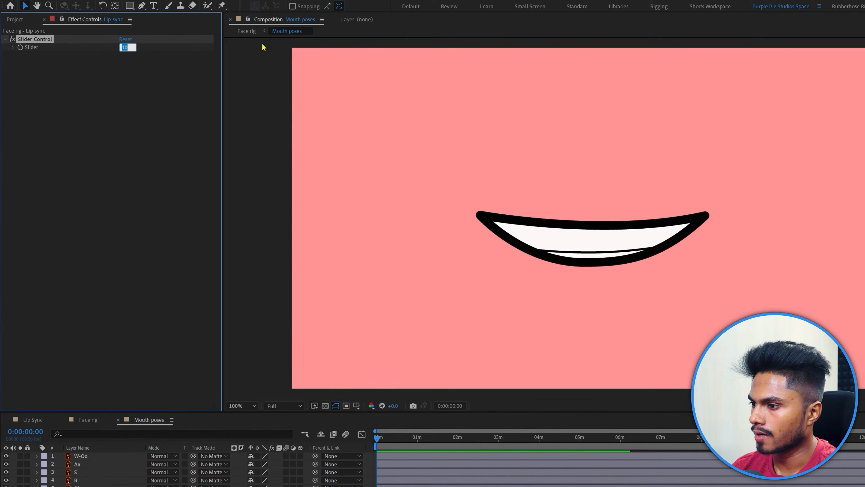
key("Up")
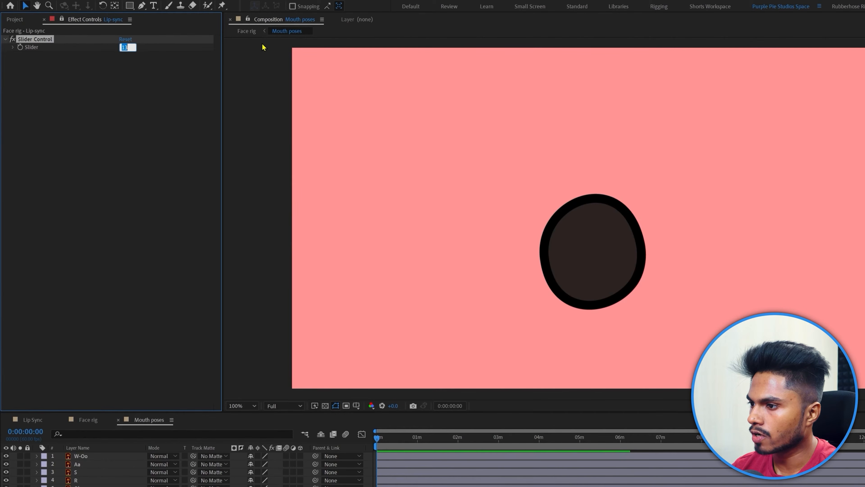
key("Up")
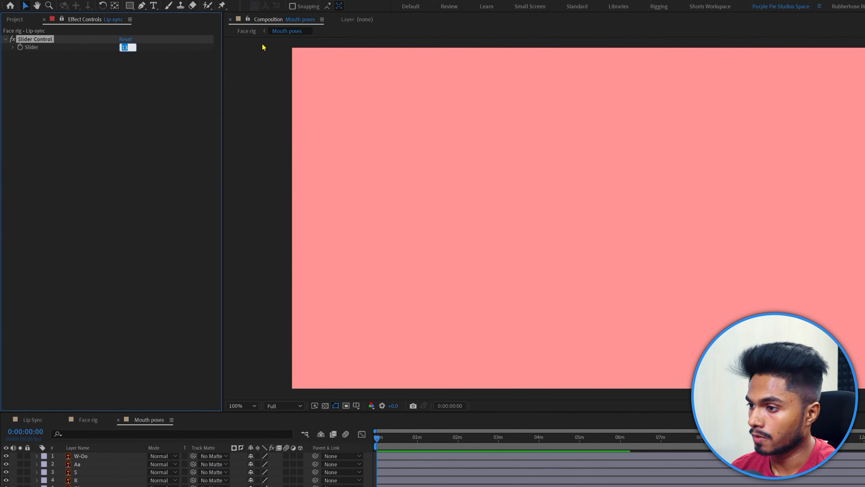
Lower the Lip-sync slider one value at a time from 13 to below zero to check each mouth pose.
key("Down")
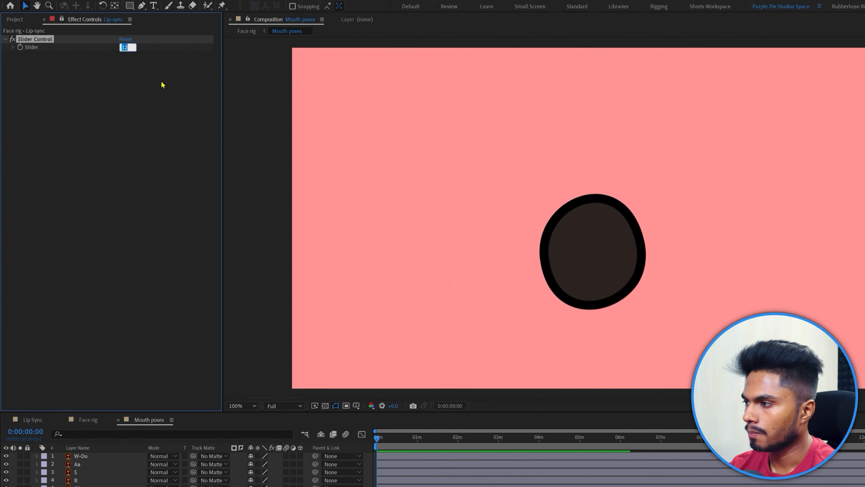
key("Down")
key("Down")
key("Down")
key("Down")
key("Down")
key("Down")
key("Down")
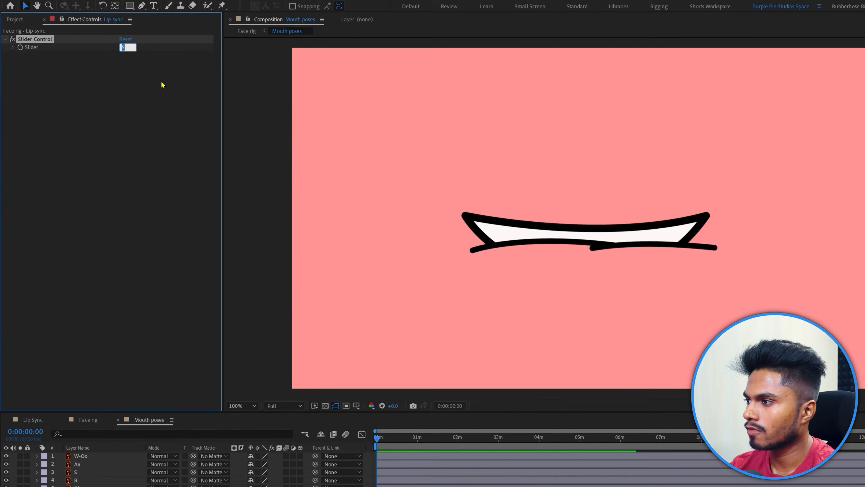
key("Down")
key("Down")
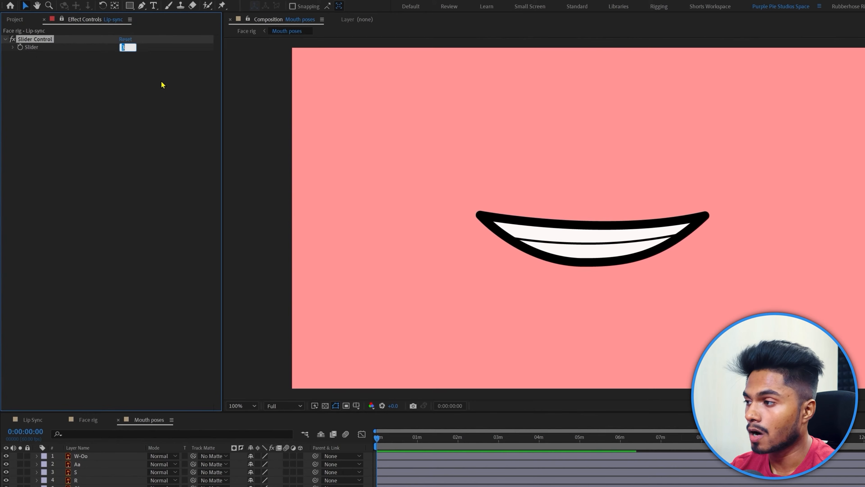
key("Down")
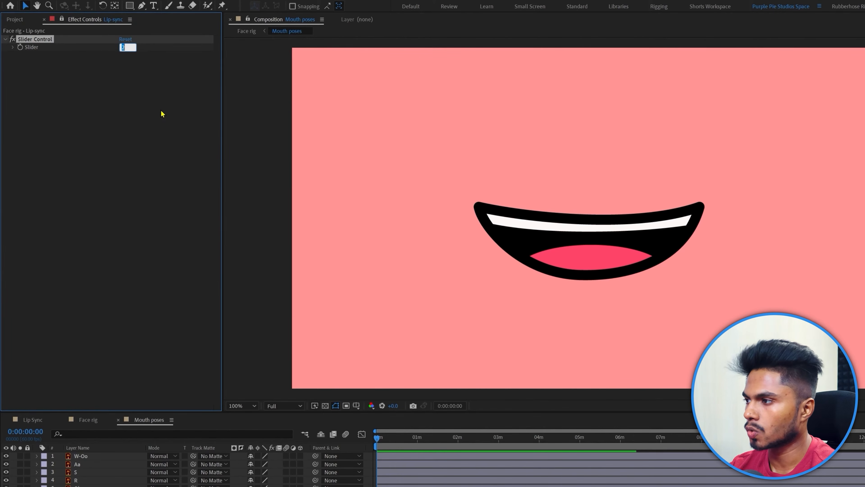
key("Down")
key("Down")
key("Down")
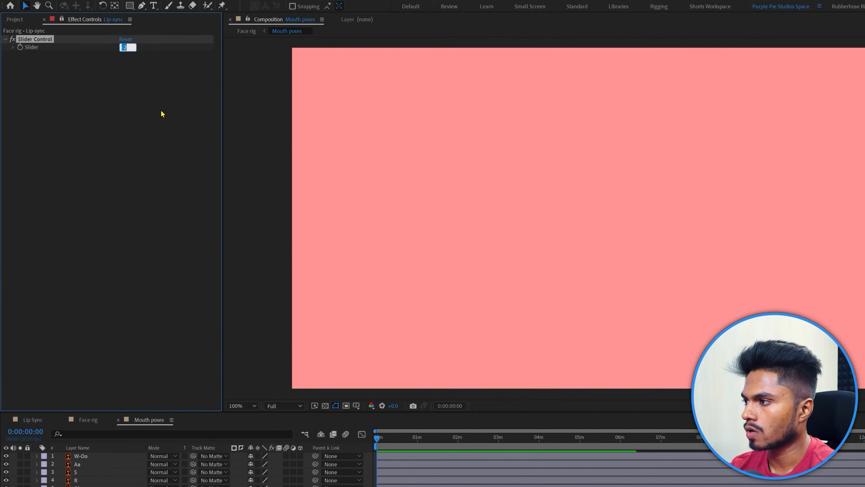
Run the Lip-sync slider back up through all the poses to 13 and return it to 11.
key("Up")
key("Up")
key("Up")
key("Up")
key("Up")
key("Up")
key("Up")
key("Up")
key("Up")
key("Up")
key("Up")
key("Up")
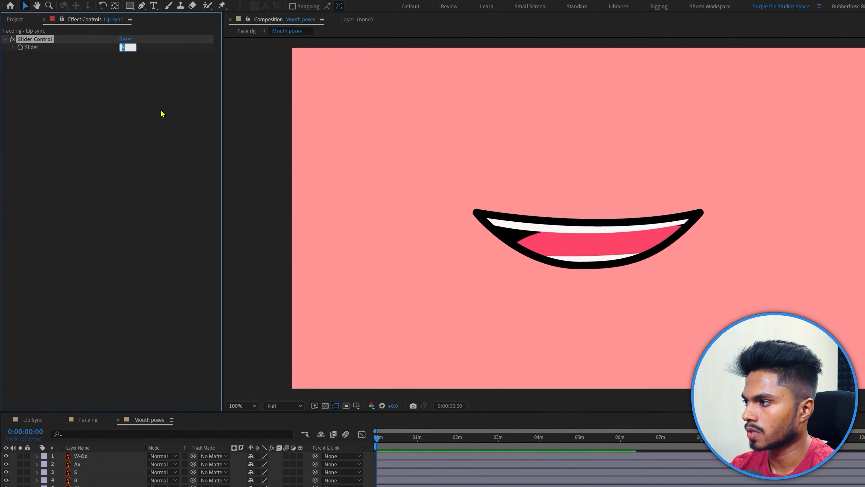
key("Up")
key("Up")
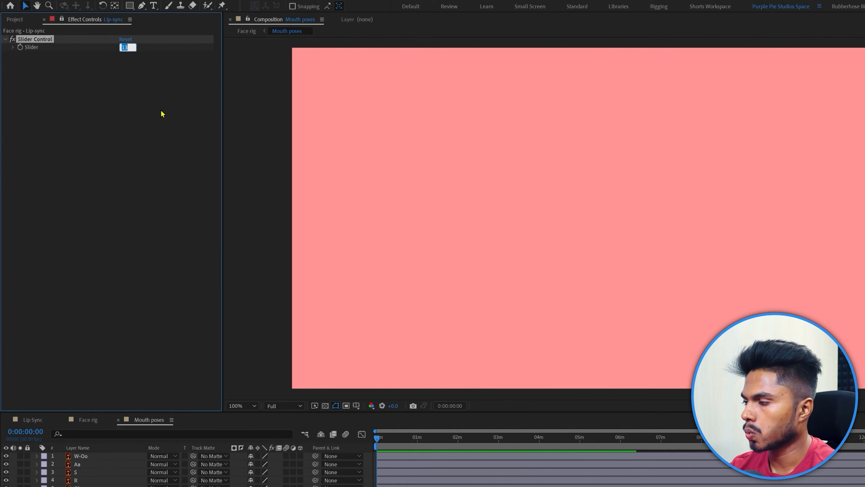
key("Down")
key("Down")
key("Down")
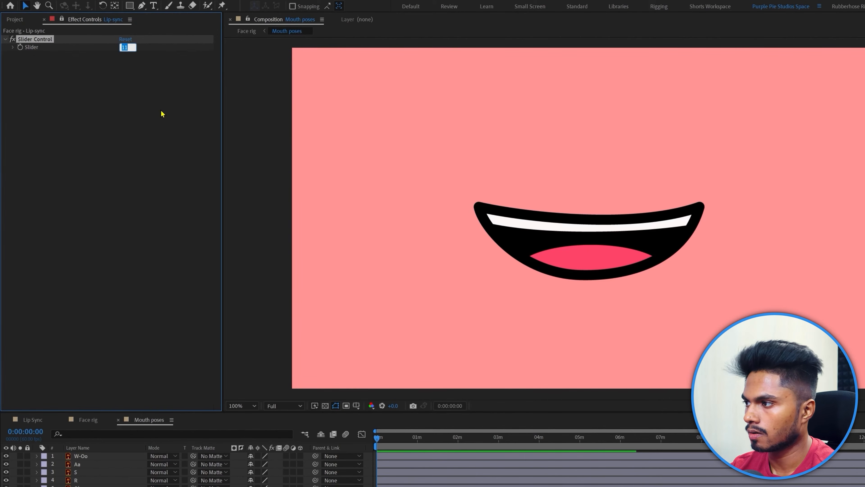
Test the Lip-sync slider with the decimal value 4.5 and undo that change.
type("4.5")
key("Return")
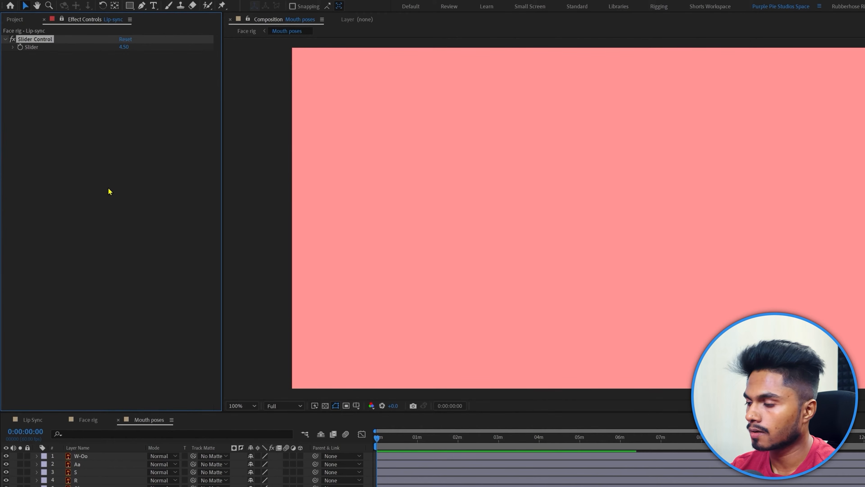
key("ctrl+z")
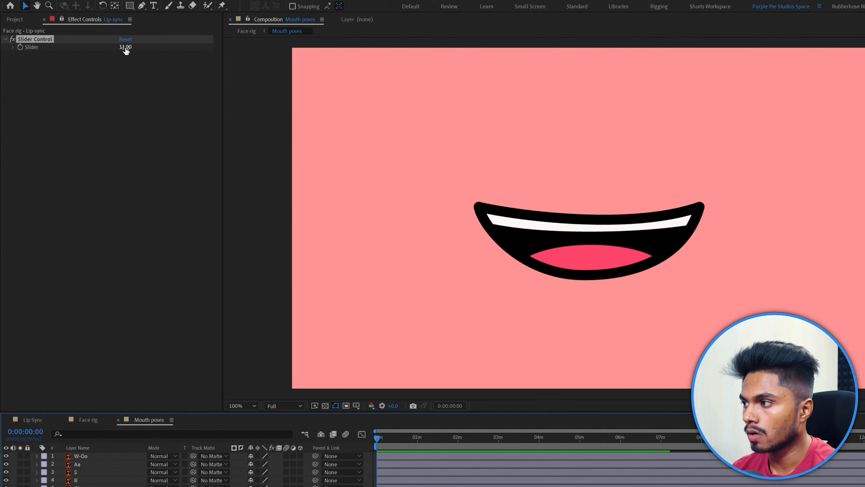
left_click_drag(125, 50, 127, 50)
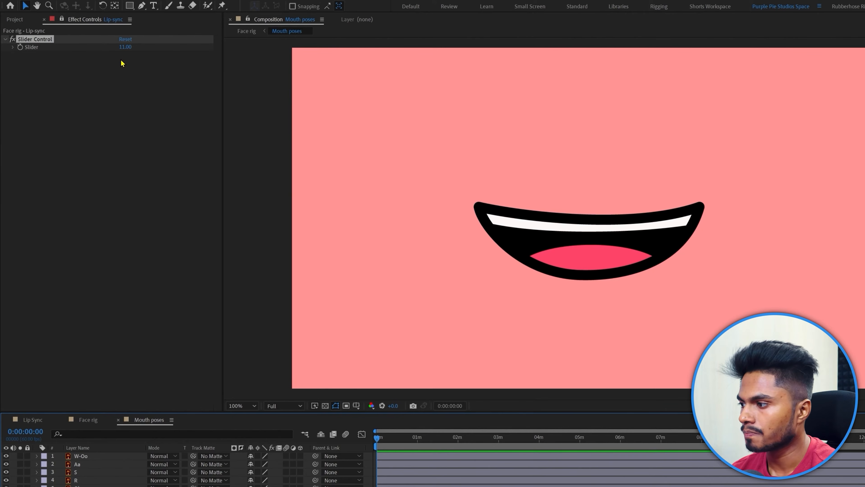
In the Face rig composition, add an expression to the Lip-sync layer's Slider and write Math.floor(clamp()).
left_click(82, 418)
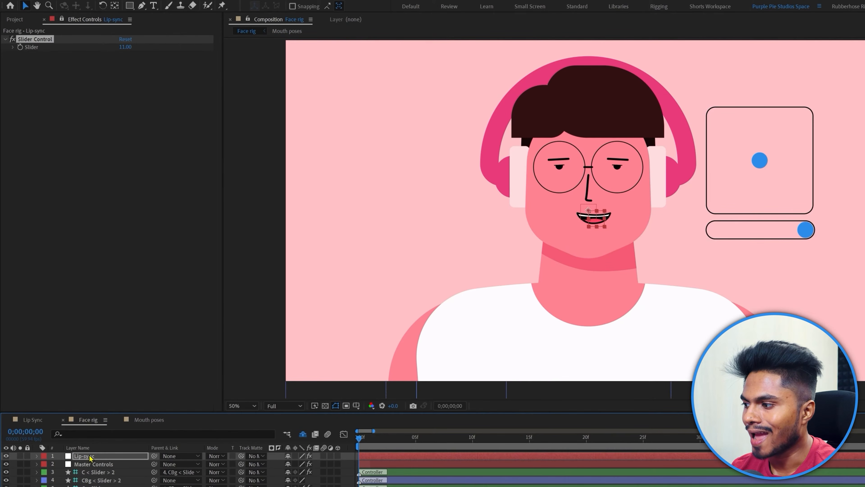
left_click(91, 456)
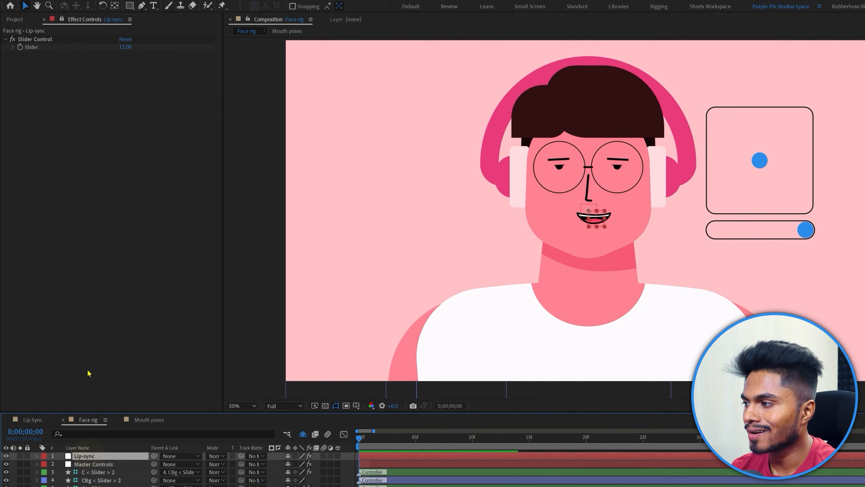
left_click(20, 47, "alt")
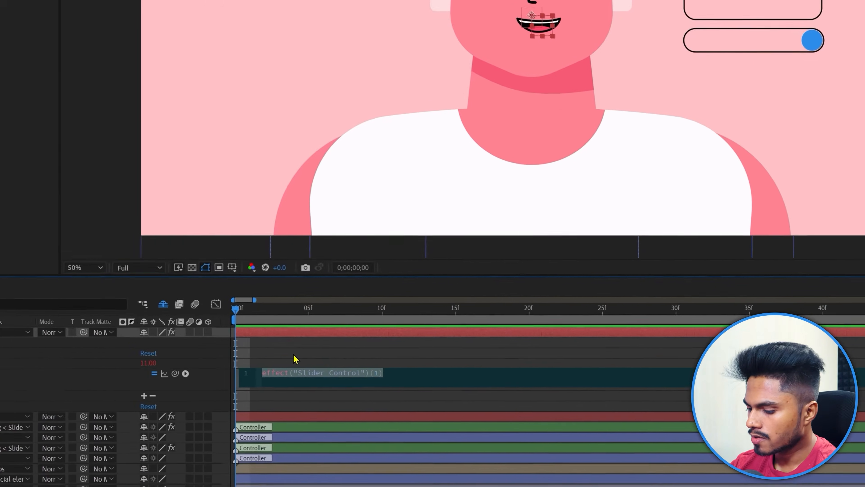
type("Math")
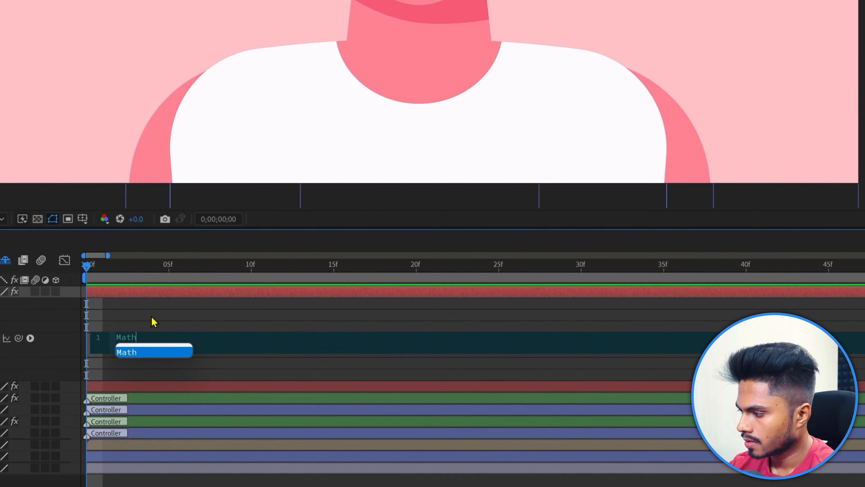
type(".floor")
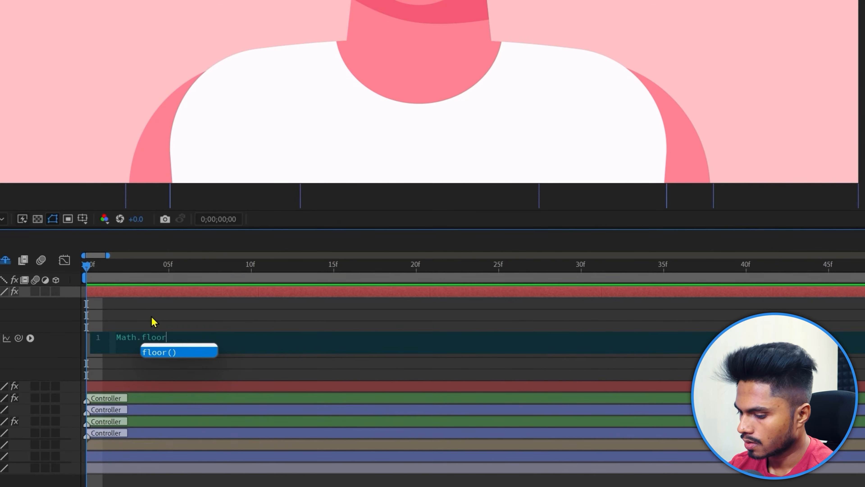
key("Return")
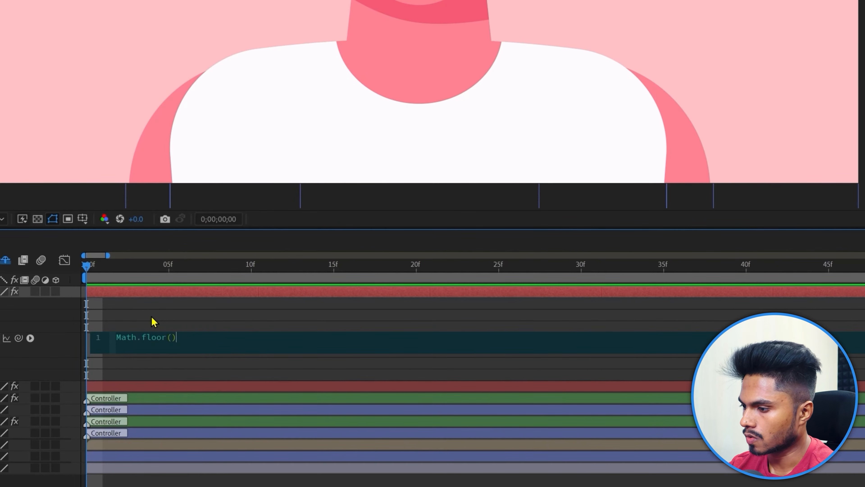
type("clamp")
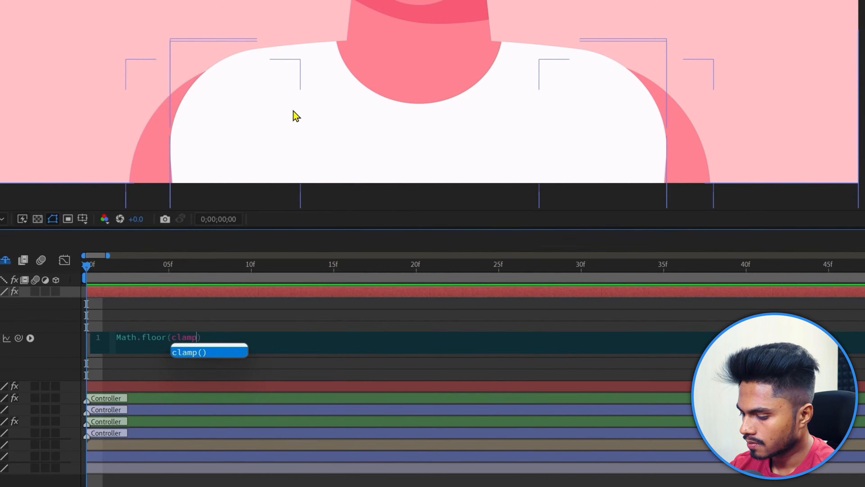
key("Return")
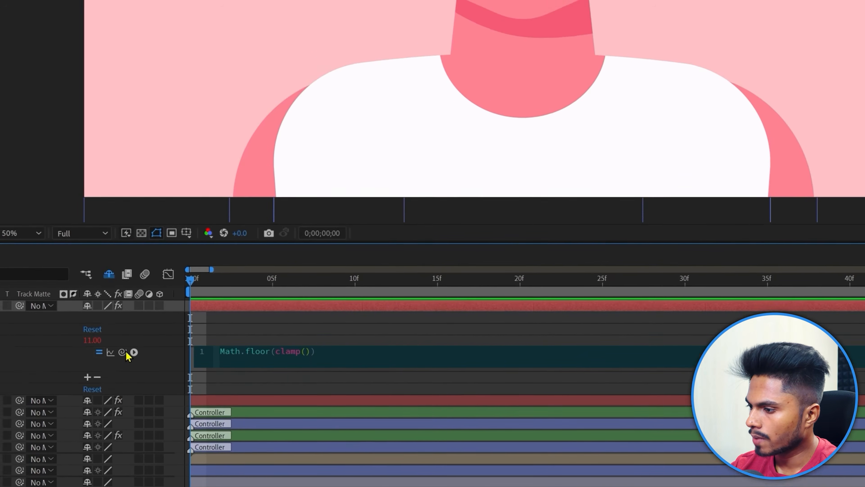
Complete and apply the Slider expression as Math.floor(clamp(effect("Slider Control")("Slider").value,1,12));.
left_click_drag(122, 352, 70, 54)
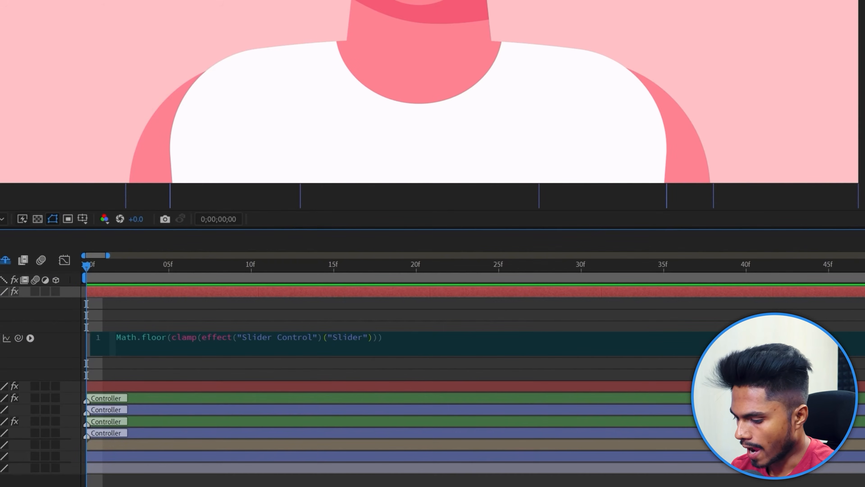
type(".")
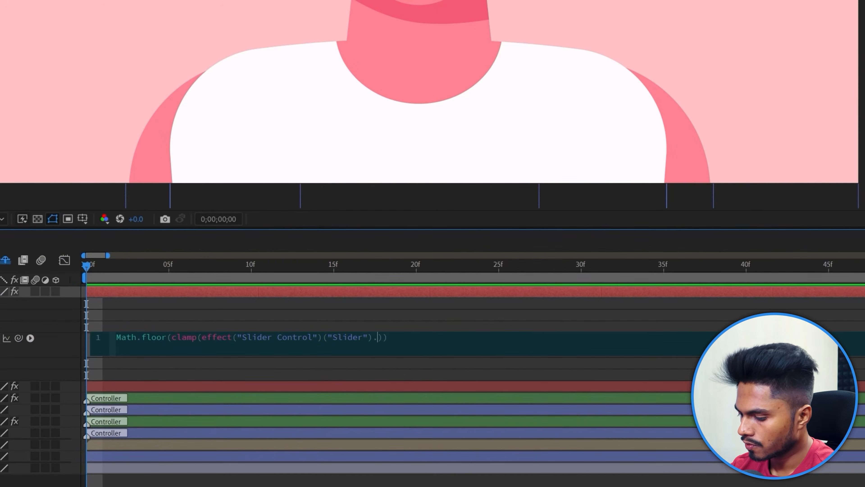
type("value")
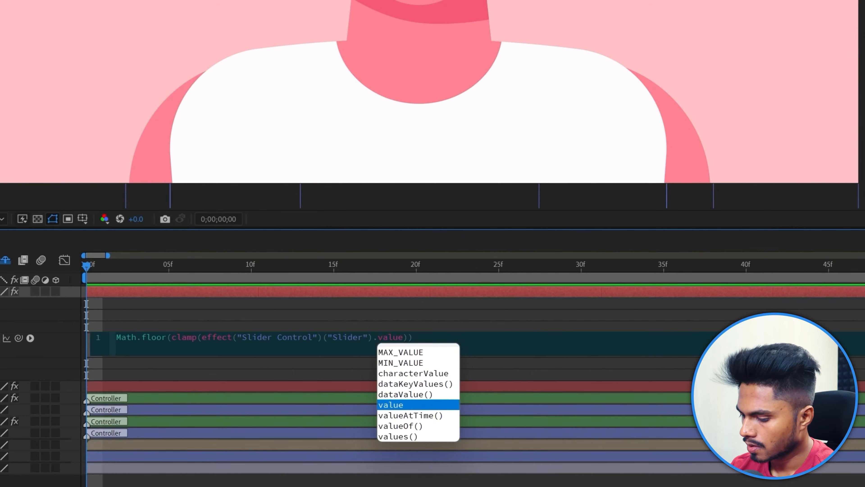
type(",")
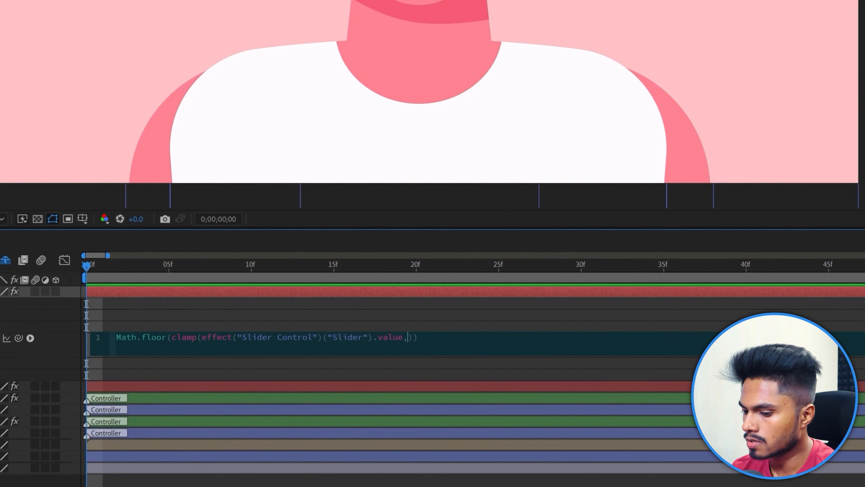
type("1")
type(",12")
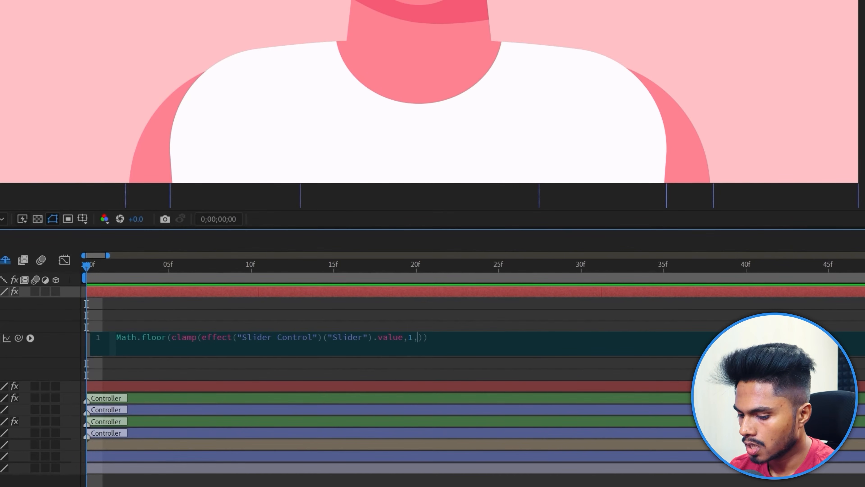
key("Right")
key("Right")
type(";")
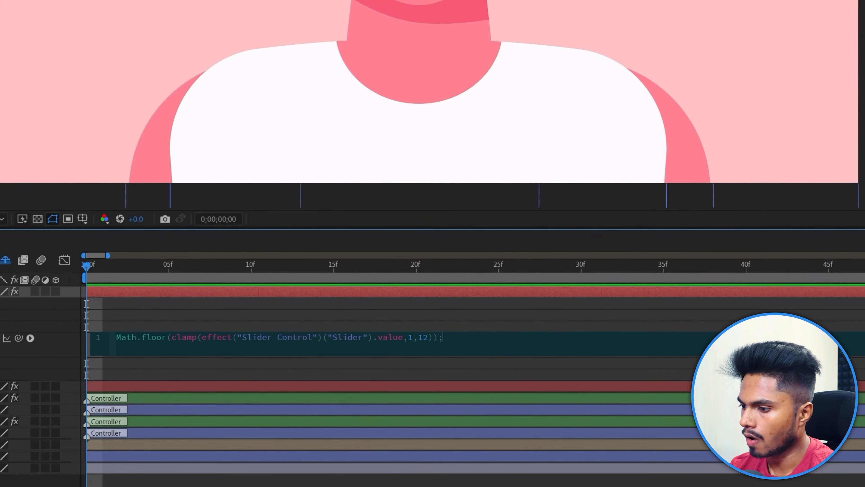
left_click(168, 480)
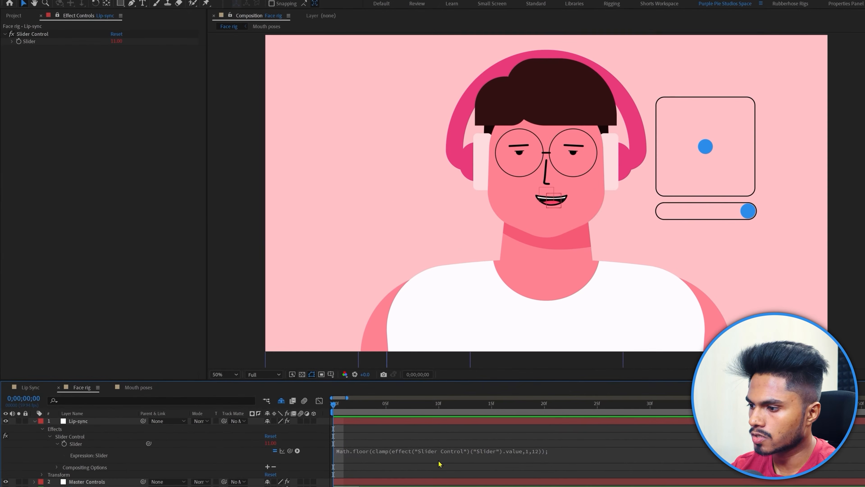
Enter a higher value in the Lip-sync slider to test the expression's upper limit of 12.
left_click(117, 41)
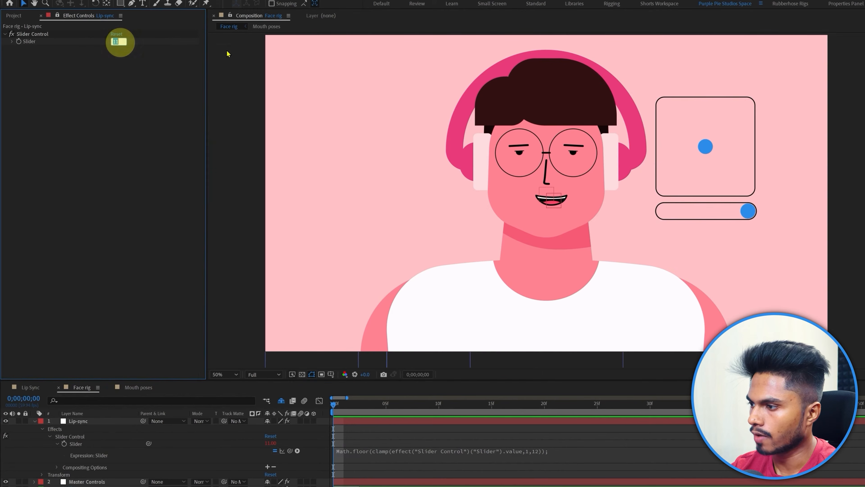
type("1")
key("Return")
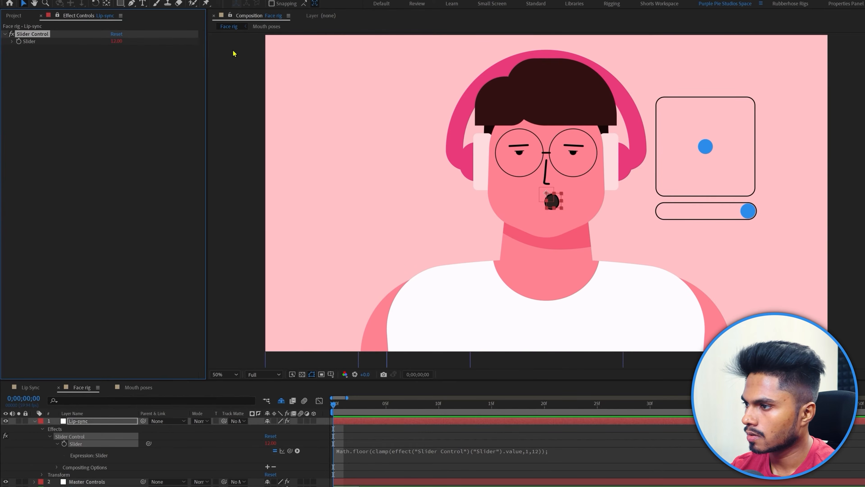
Set the Lip-sync slider to -5 to test the expression's lower limit of 1.
left_click(117, 42)
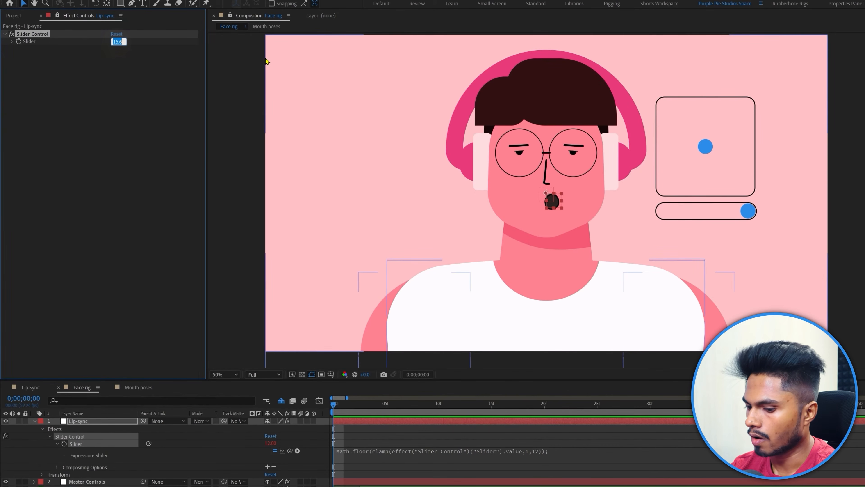
type("-")
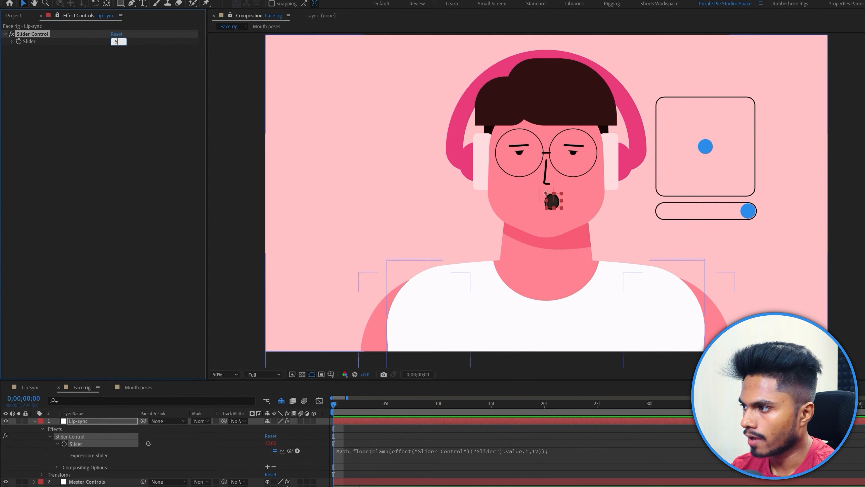
type("5")
key("Return")
left_click_drag(115, 46, 96, 43)
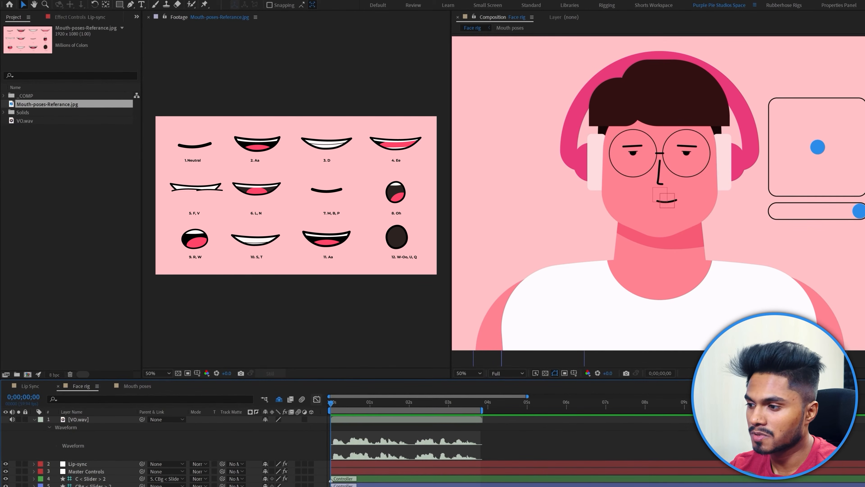
Play the voiceover once and scrub to its first sound at 0;00;00;04.
key("space")
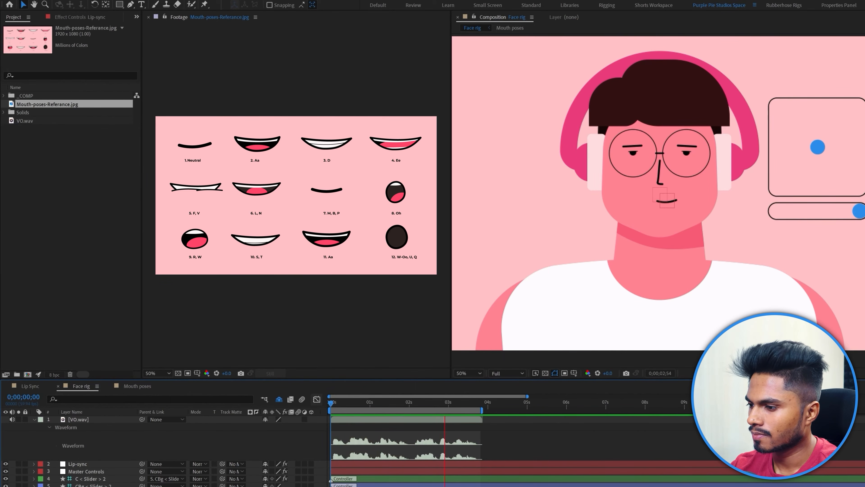
left_click(331, 401)
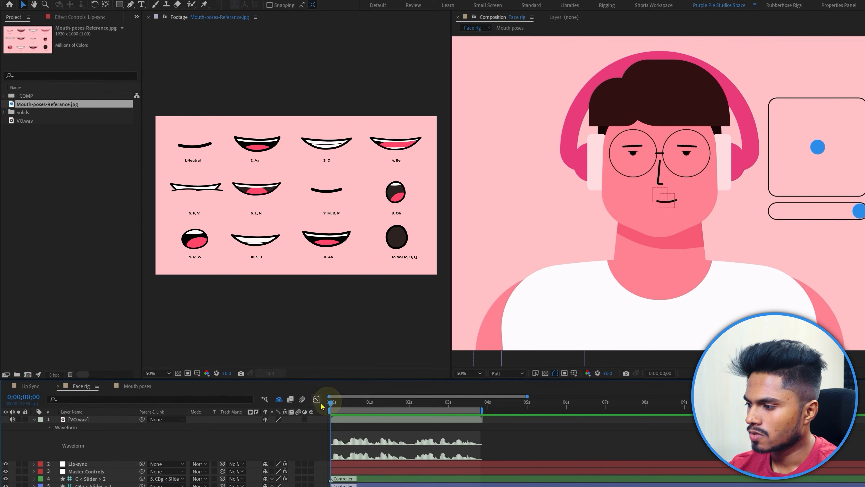
left_click_drag(332, 401, 336, 407)
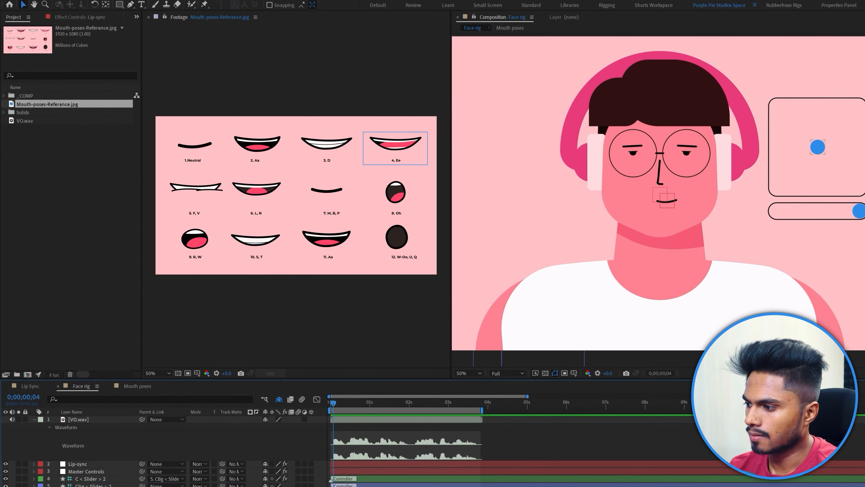
Enable keyframing on the Lip-sync layer's Slider at 0;00;00;04 and set it to 4 for the Ee mouth.
left_click(78, 464)
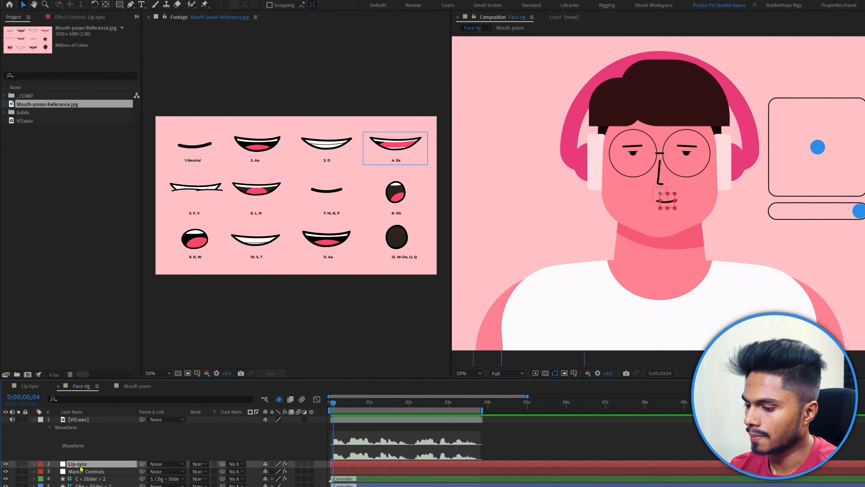
left_click(63, 17)
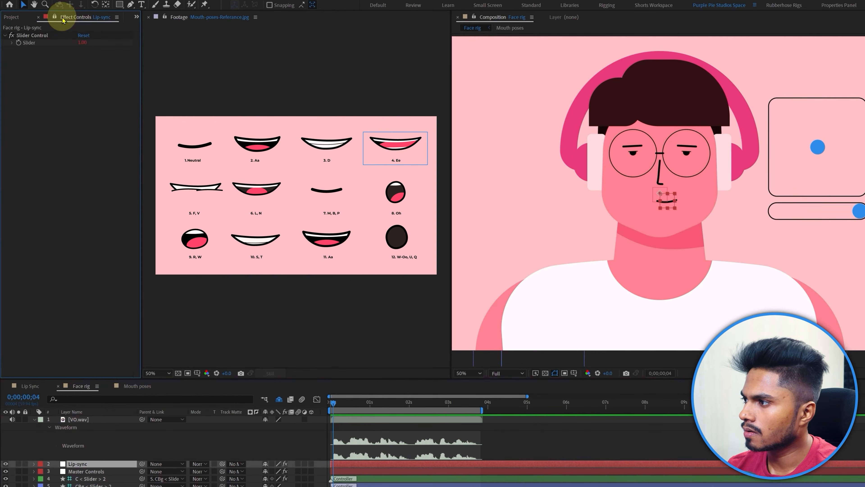
left_click(19, 43)
key("u")
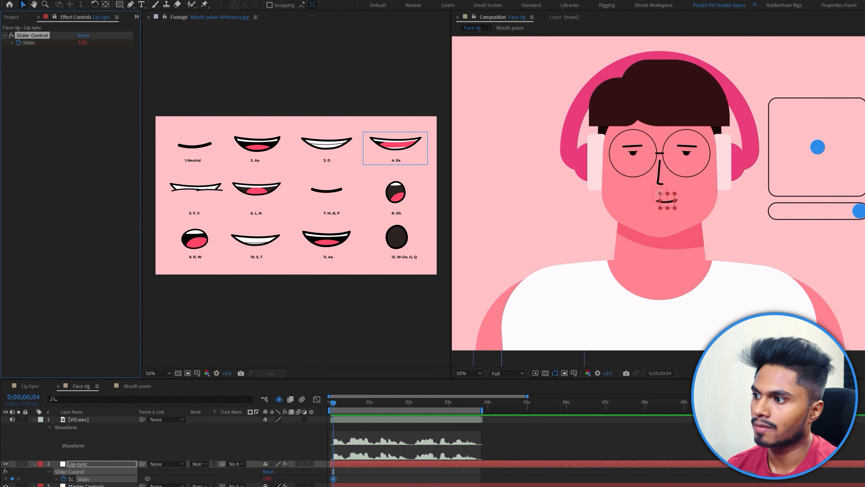
left_click(83, 42)
type("4")
key("Return")
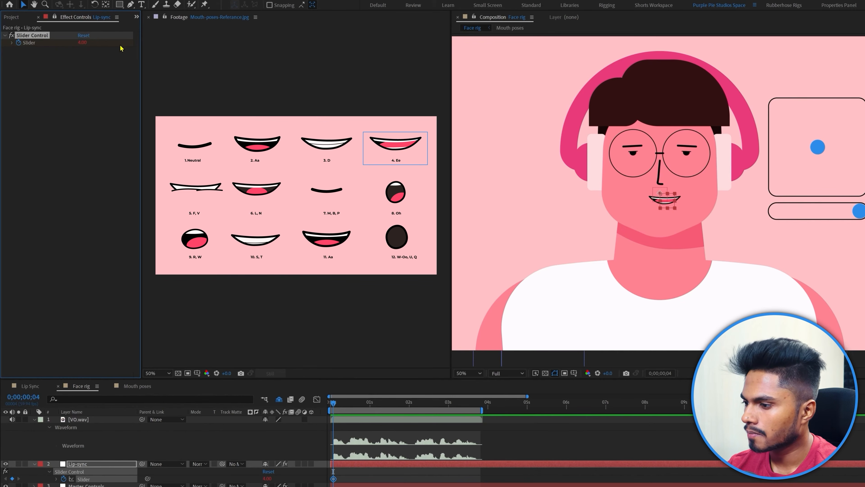
left_click(780, 440)
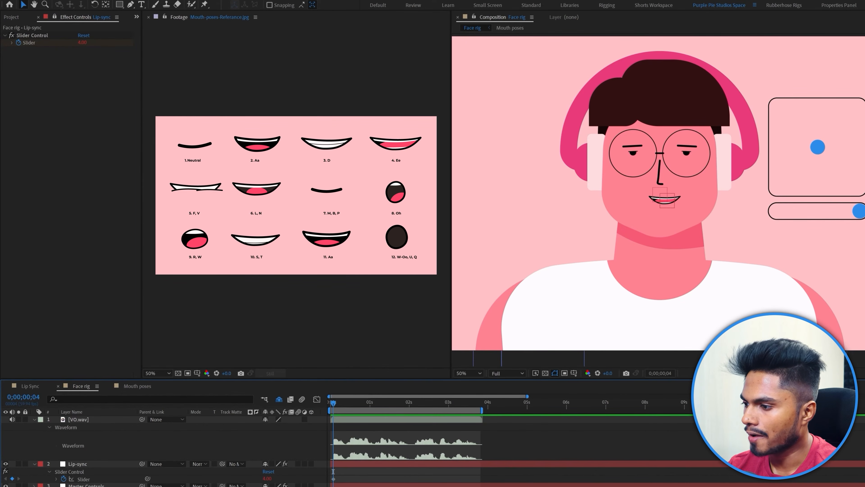
Keyframe the Lip-sync slider to 10 at 0;00;00;13 for the S, T mouth.
left_click_drag(333, 403, 340, 412)
left_click(340, 407)
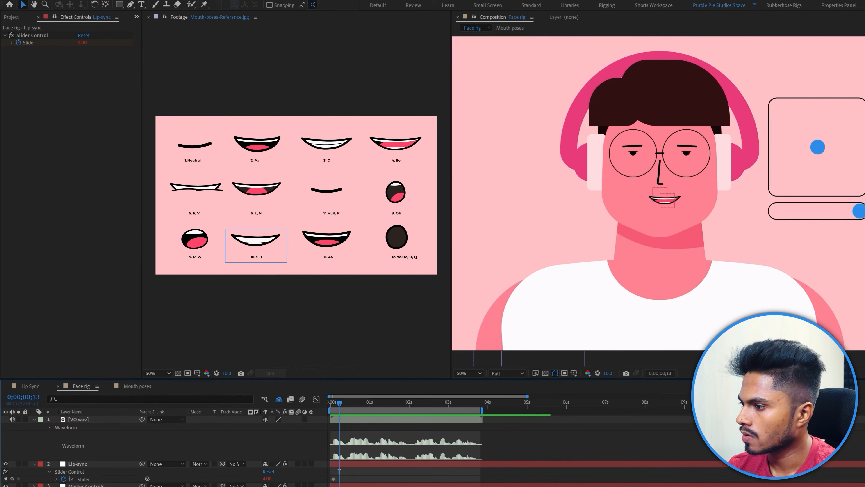
left_click(82, 42)
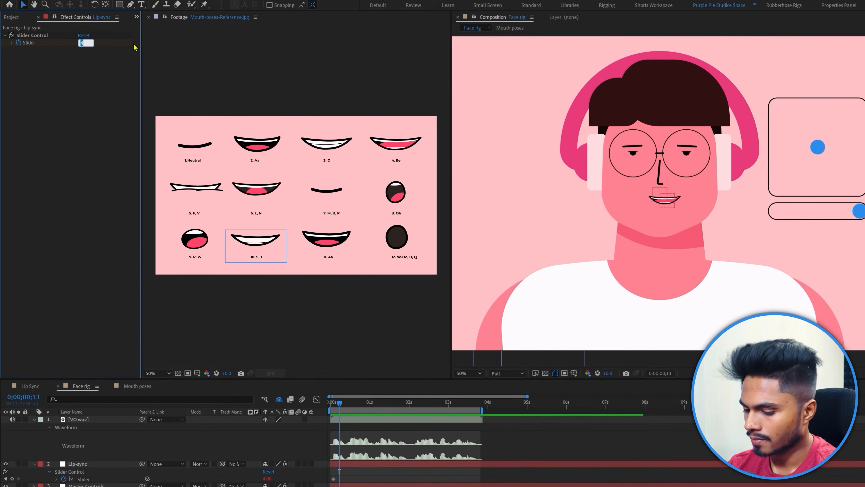
type("10")
key("Return")
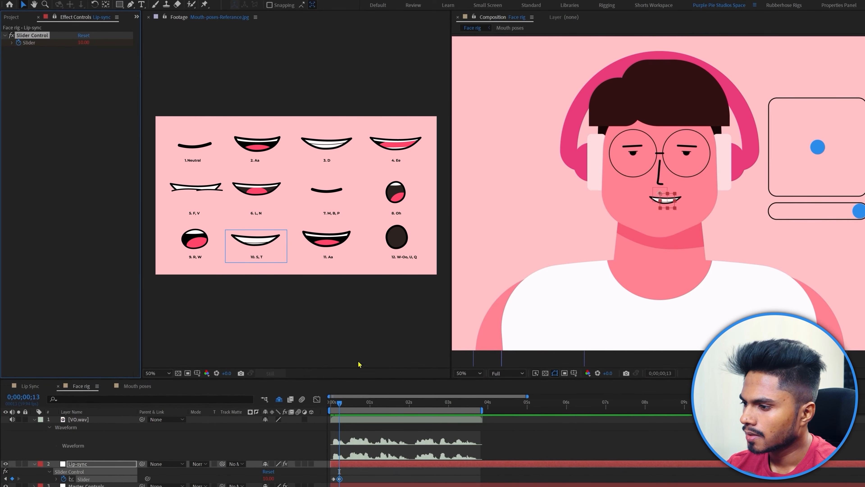
Add a Lip-sync slider keyframe at 0;00;00;27 and set the slider to 9 at the next sound for the R, W mouth.
left_click(344, 402)
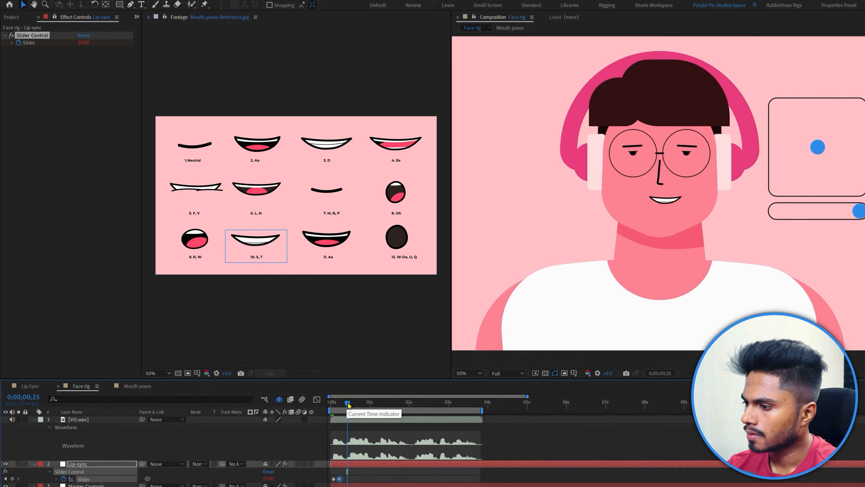
left_click(348, 405)
left_click(349, 405)
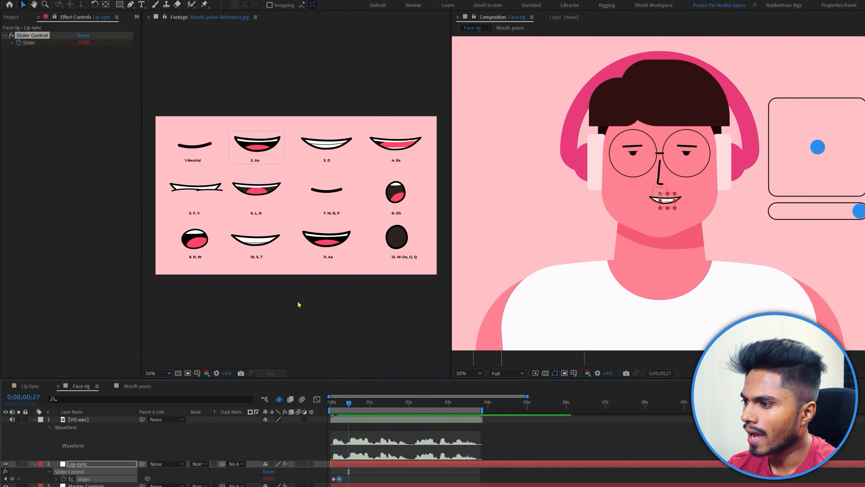
left_click(356, 404)
left_click(356, 405)
left_click(84, 42)
type("9")
key("Return")
Keyframe the Lip-sync slider to 12 at 0;00;00;52 for the W-Oo, U, Q mouth.
key("space")
left_click(365, 404)
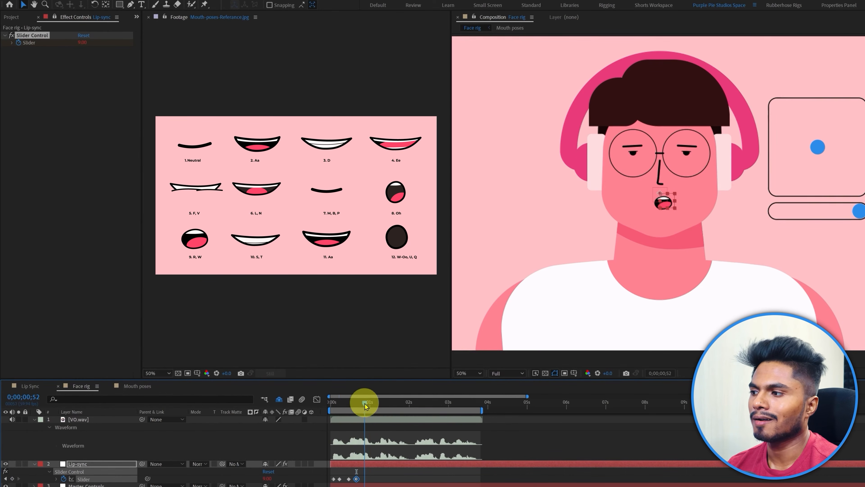
left_click(81, 43)
type("12")
key("Return")
Keyframe the Lip-sync slider to 4 at 0;00;00;59 and to 2 at 0;00;01;12.
left_click_drag(376, 402, 367, 405)
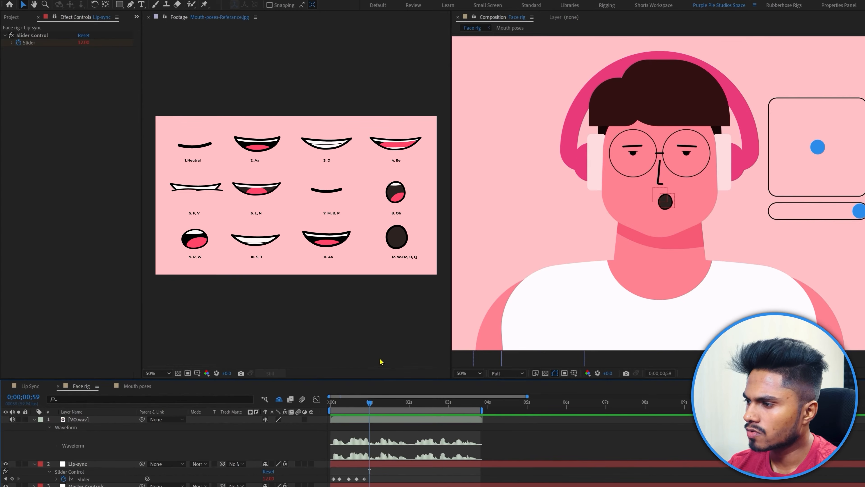
left_click(81, 43)
type("4")
key("Return")
left_click(376, 402)
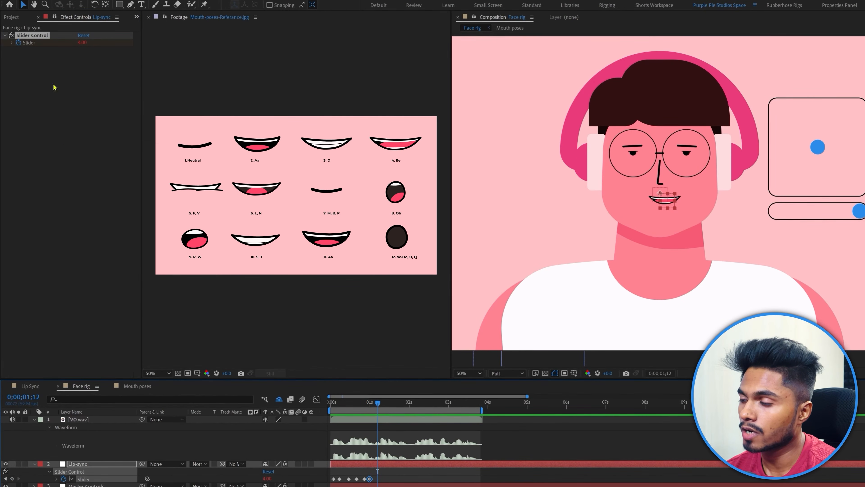
left_click(81, 43)
type("2")
key("Return")
Add Lip-sync slider keyframes at 0;00;01;20 and 0;00;01;28 to match the voiceover's sounds.
left_click(383, 403)
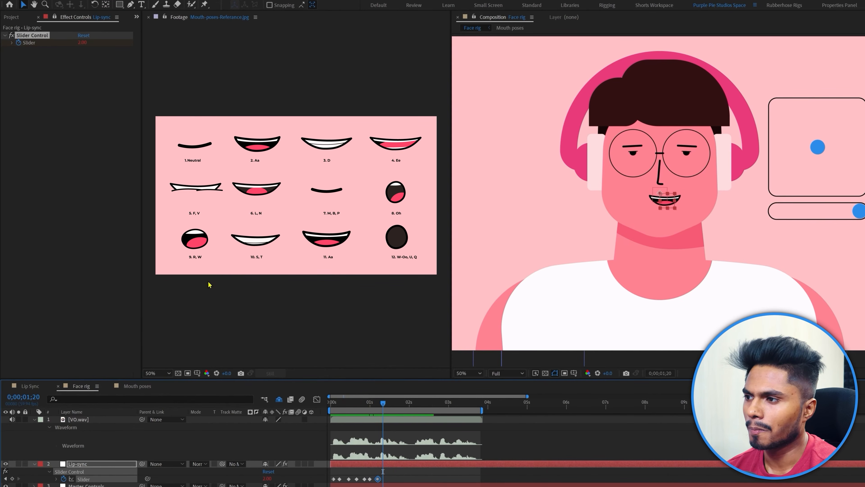
key("space")
left_click(386, 402)
left_click(387, 403)
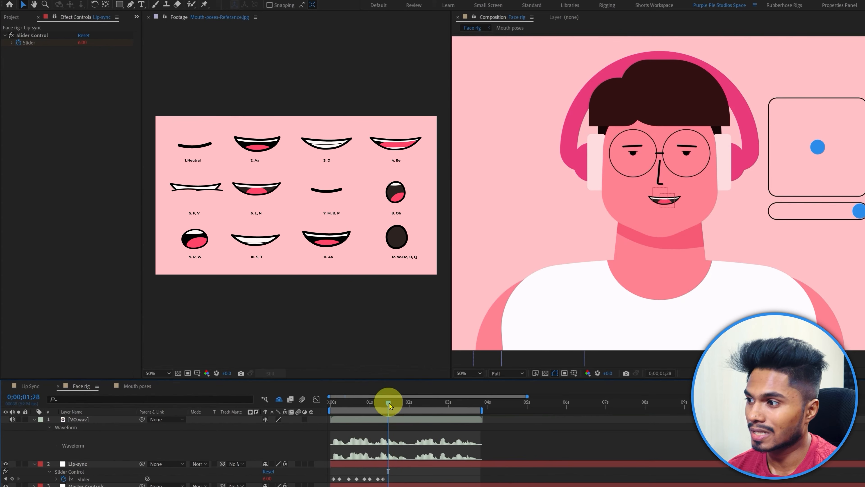
left_click(82, 42)
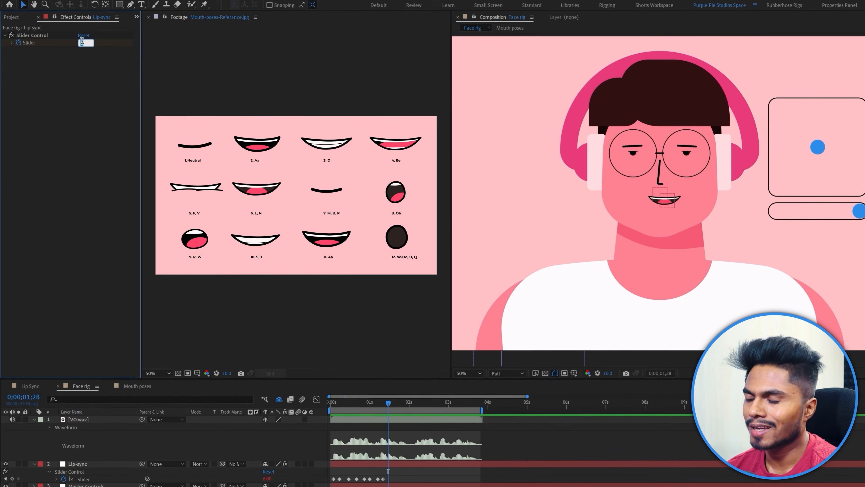
Keyframe the Lip-sync slider to 10 at 0;00;01;40 and to 2 at 0;00;01;52.
left_click(396, 402)
left_click(81, 42)
type("10")
key("Return")
left_click(404, 402)
left_click(82, 43)
type("2")
key("Return")
Keyframe the Lip-sync slider to 11 at about 0;00;02;00 and shorten the work area to end just after that point.
left_click_drag(411, 401, 410, 403)
left_click_drag(482, 410, 417, 407)
left_click(82, 42)
type("11")
key("Return")
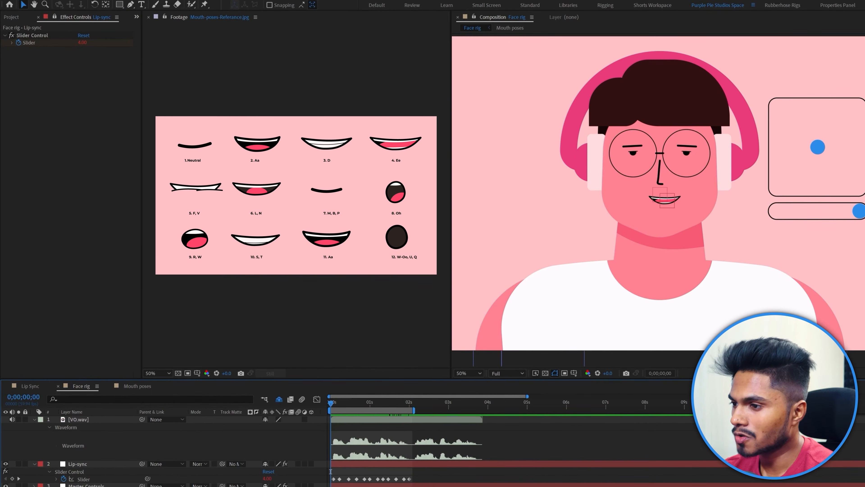
Play back the lip-sync animation and check the mouth poses at the slider keyframes at 0;00;01;40 and 0;00;01;52.
key("space")
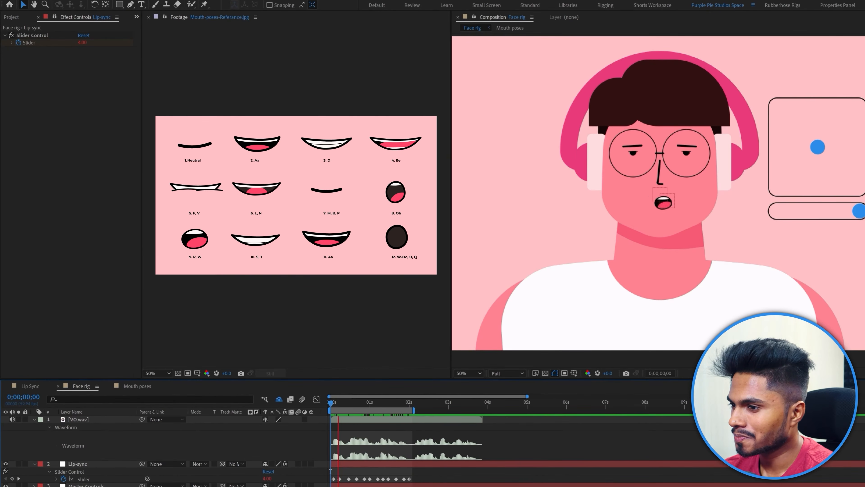
left_click_drag(410, 410, 396, 406)
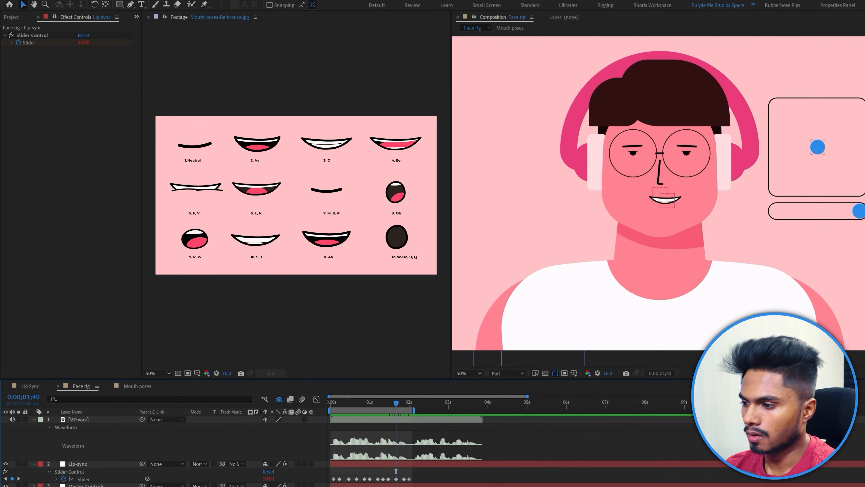
key("k")
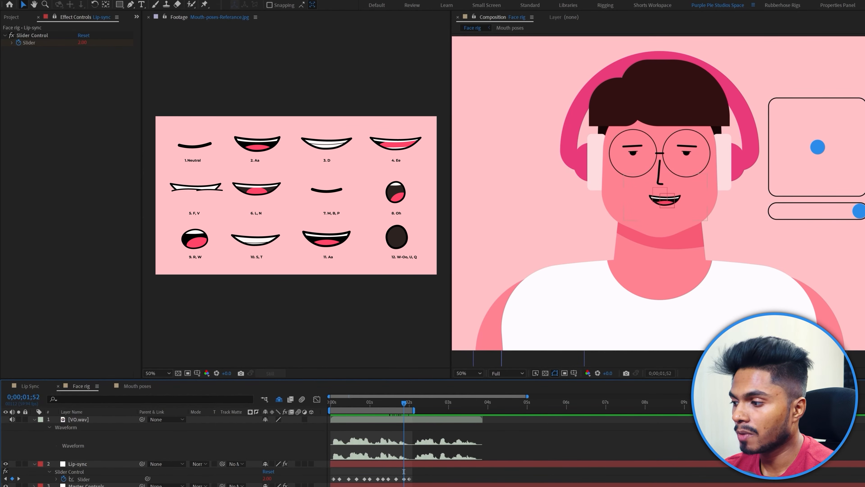
double_click(80, 465)
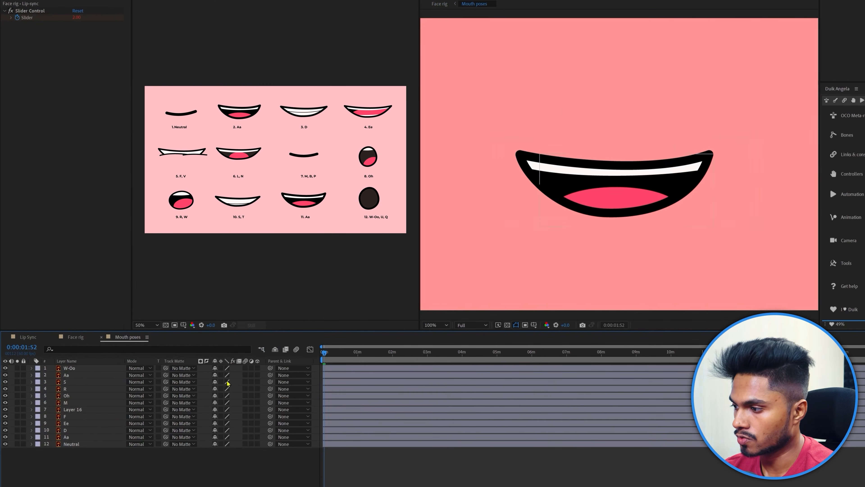
left_click(68, 340)
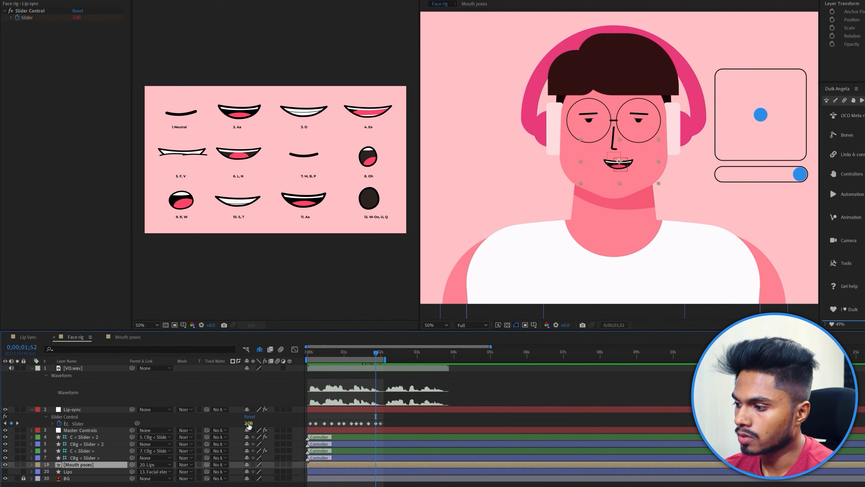
left_click(261, 484)
key("k")
key("j")
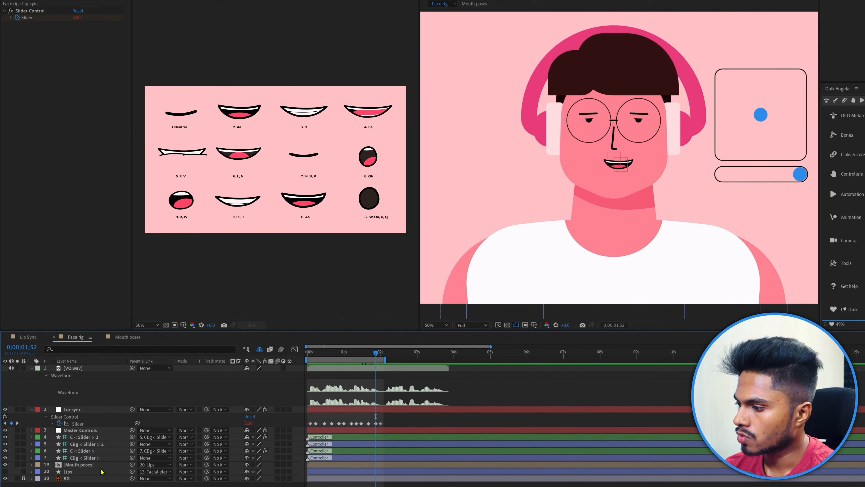
In the Mouth poses composition, add a Scale keyframe to the Aa layer just above Neutral at 0:00:01:52.
double_click(80, 464)
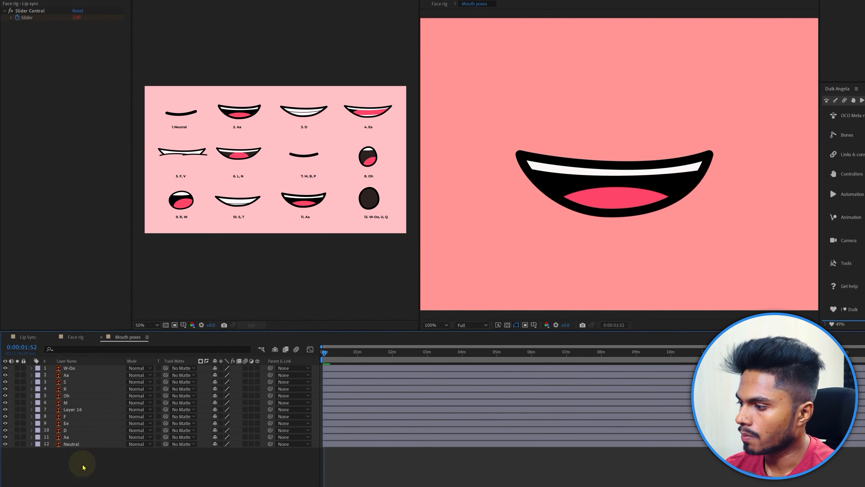
left_click(73, 437)
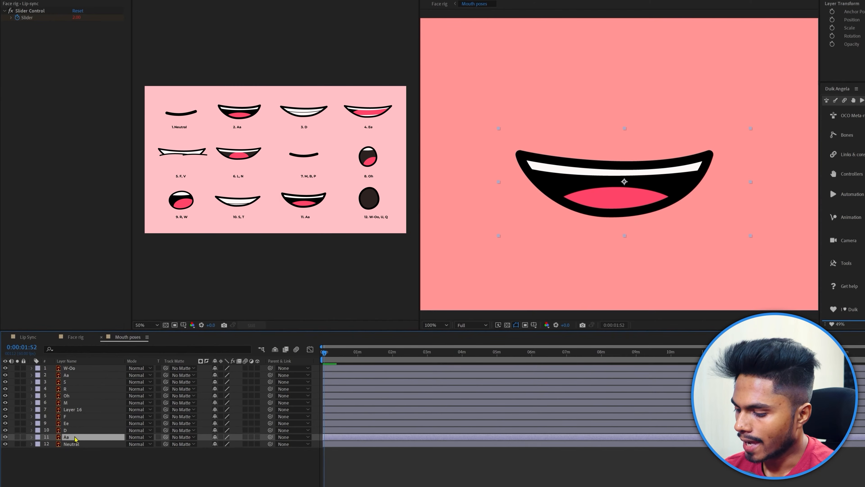
key("s")
left_click(52, 443)
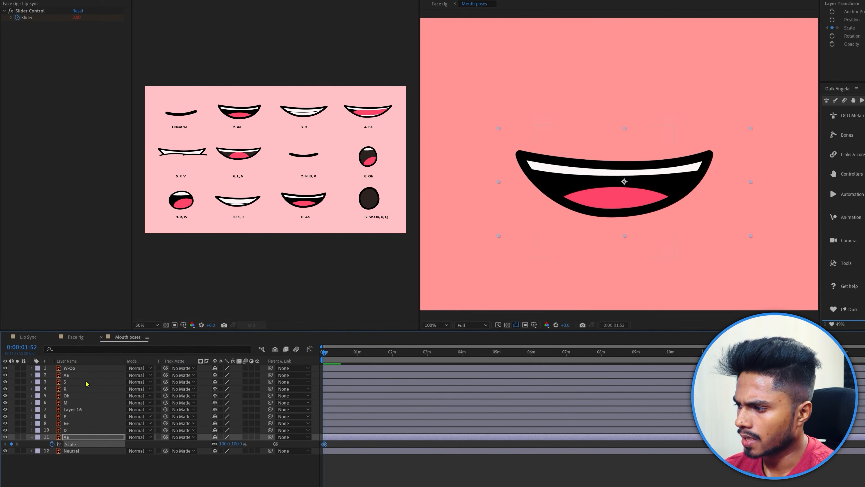
In the Mouth poses composition, add a Scale keyframe to the S layer at 0:00:02:00.
left_click(75, 337)
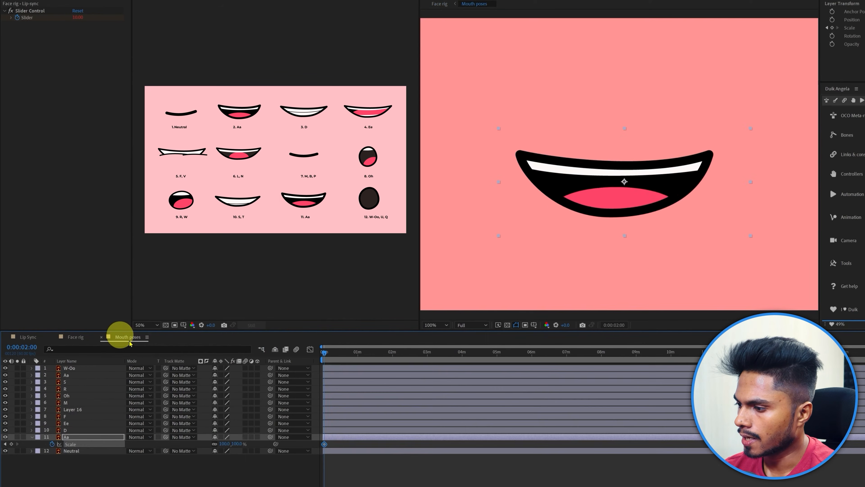
left_click(126, 337)
left_click(75, 369)
left_click(69, 377)
left_click(67, 384)
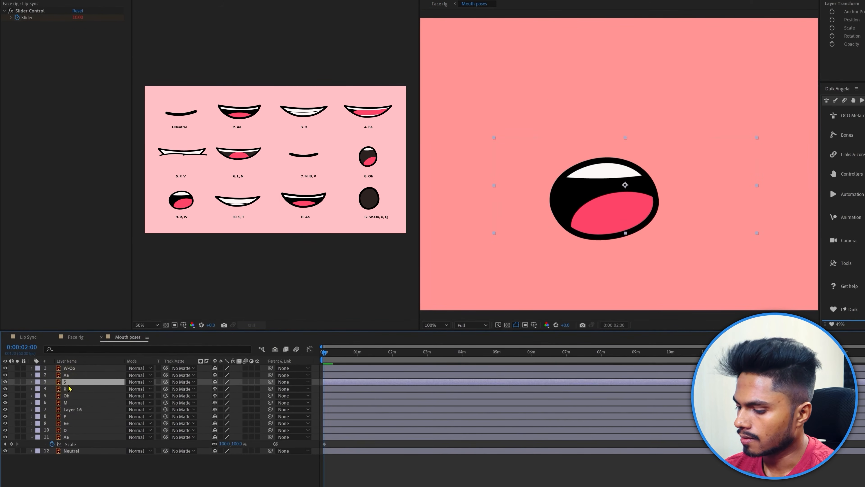
key("alt+shift+s")
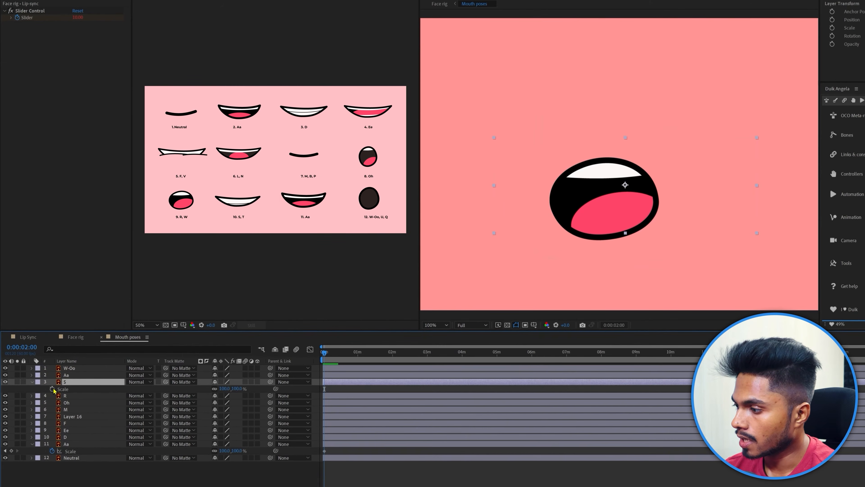
scroll(363, 478, "up", 10)
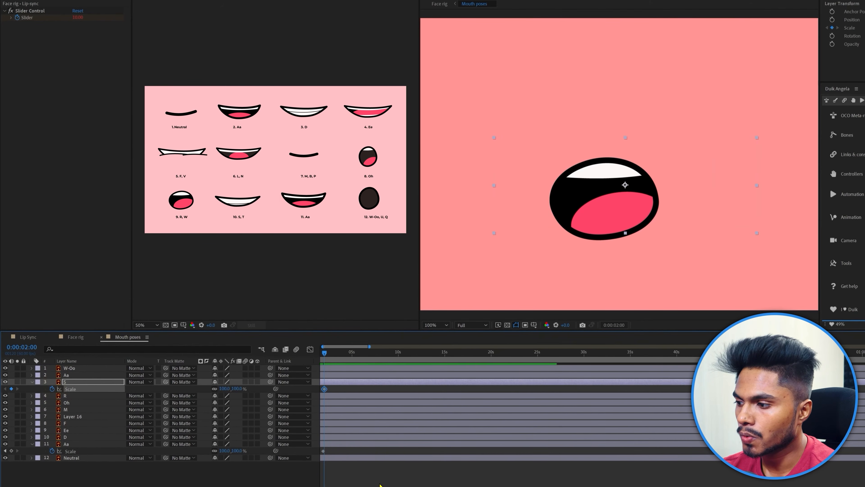
scroll(504, 418, "left", 5)
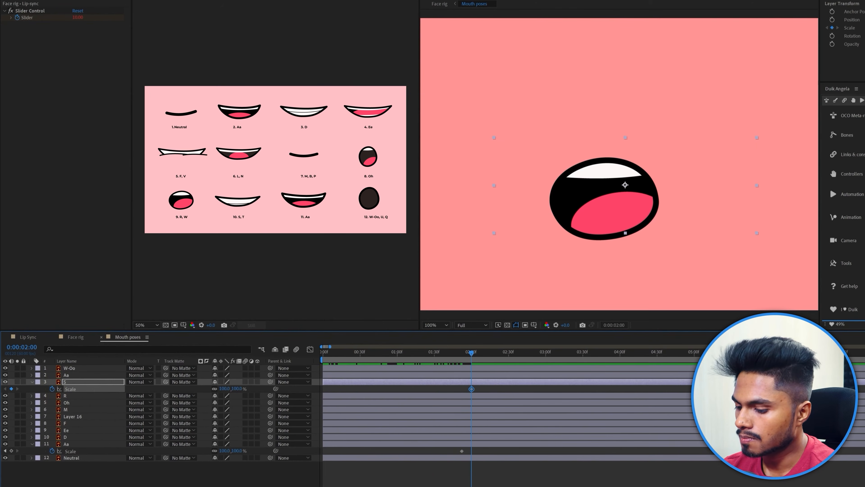
scroll(502, 464, "up", 5)
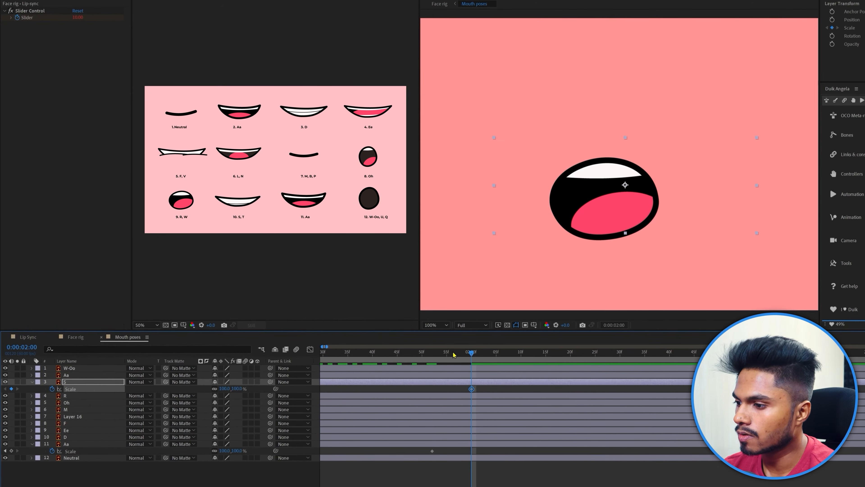
At 0:00:01:52, unlink the S layer's Scale and keyframe its vertical value slightly below 100%.
left_click_drag(453, 354, 432, 353)
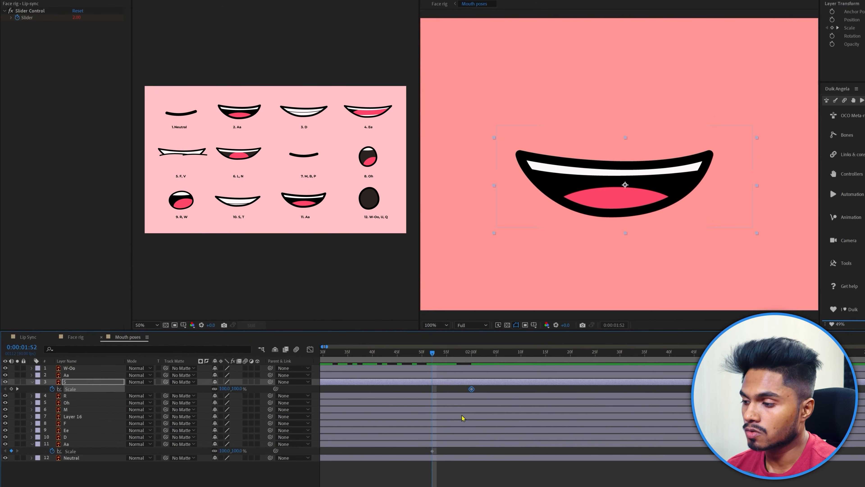
left_click(214, 389)
left_click(237, 388)
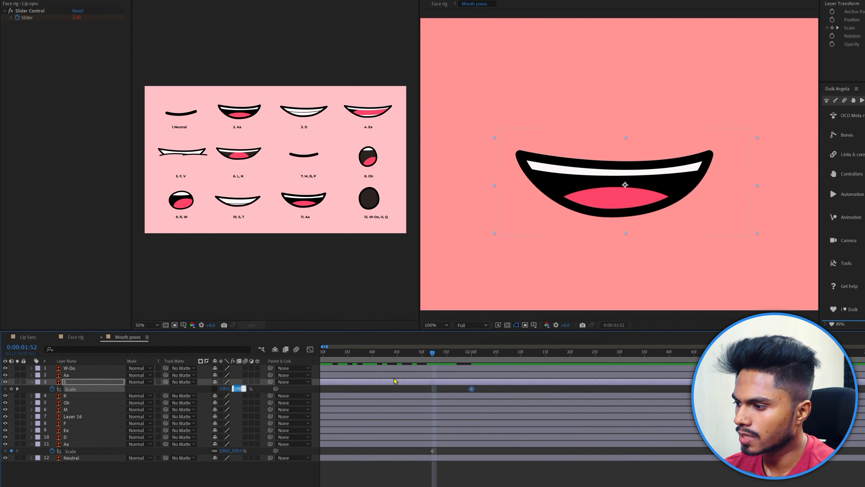
key("Down")
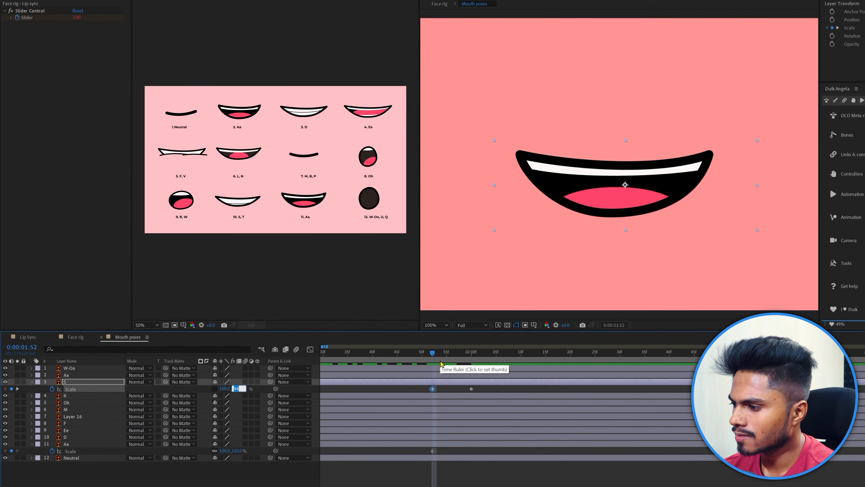
Keyframe the S layer's vertical Scale to about 109% at 0:00:02:07.
left_click(472, 354)
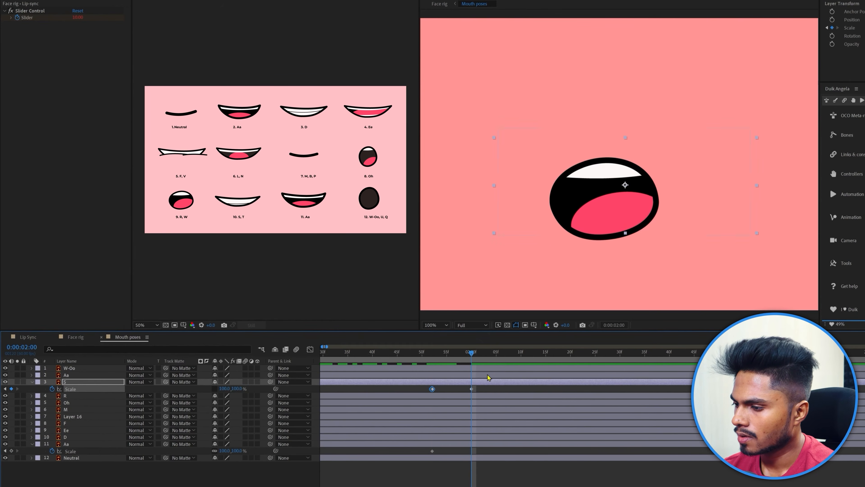
left_click(511, 353)
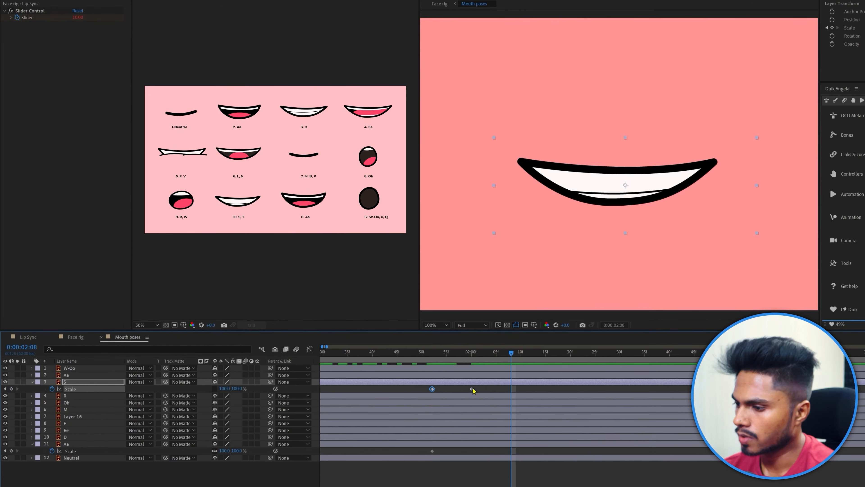
left_click_drag(473, 353, 506, 363)
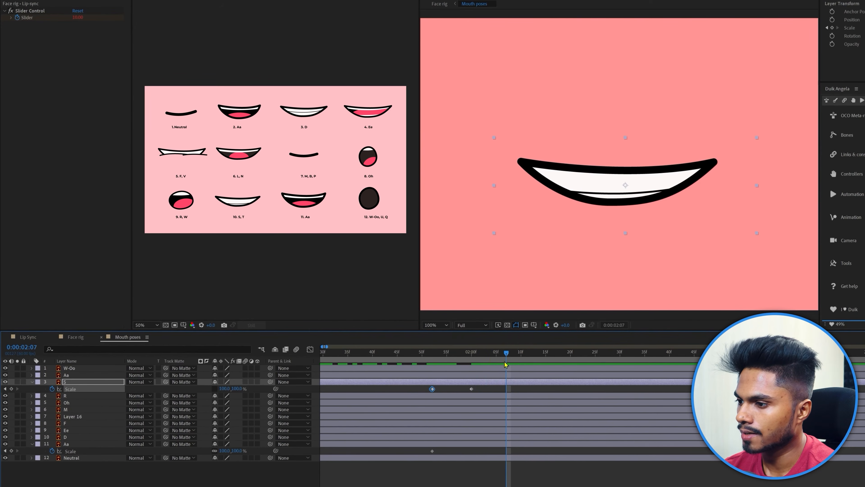
left_click(238, 389)
key("Up")
key("Up")
key("Up")
key("Up")
key("Up")
key("Up")
key("Up")
key("Up")
key("Up")
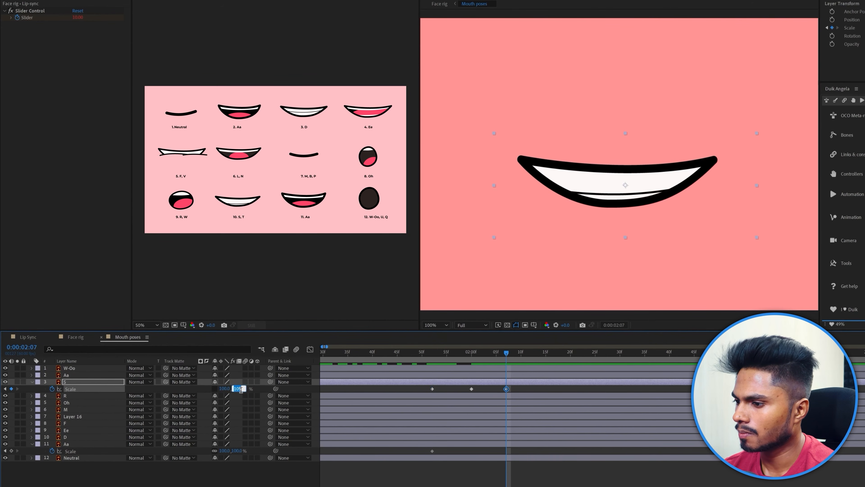
Add a Scale keyframe to the Aa layer above Neutral at 0:00:02:00, then unlink Scale and reduce its vertical value at 0:00:01:52.
left_click(470, 356)
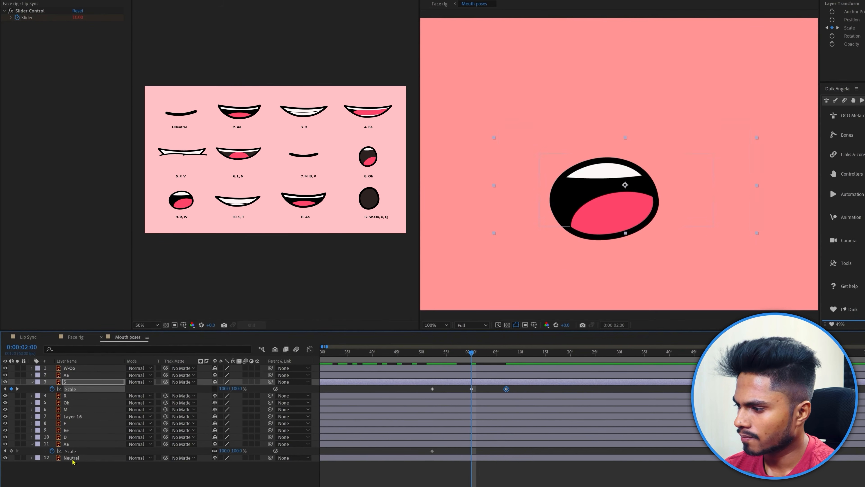
left_click(11, 450)
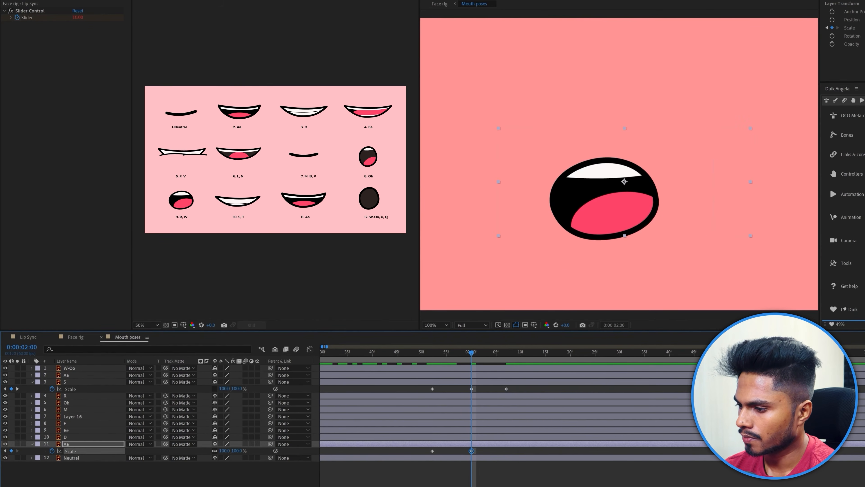
key("j")
left_click(214, 451)
left_click_drag(233, 452, 223, 450)
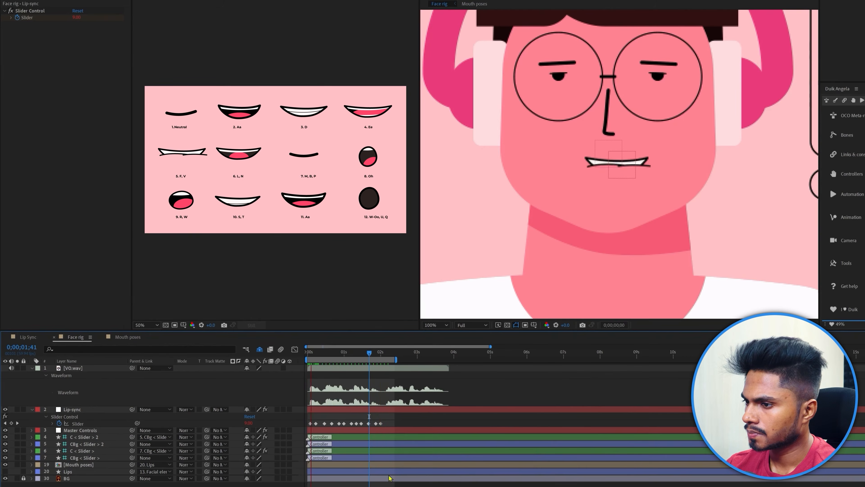
Play back the Face rig lip-sync and check the scaled mouth poses just after 0;00;02;00.
key("space")
key("space")
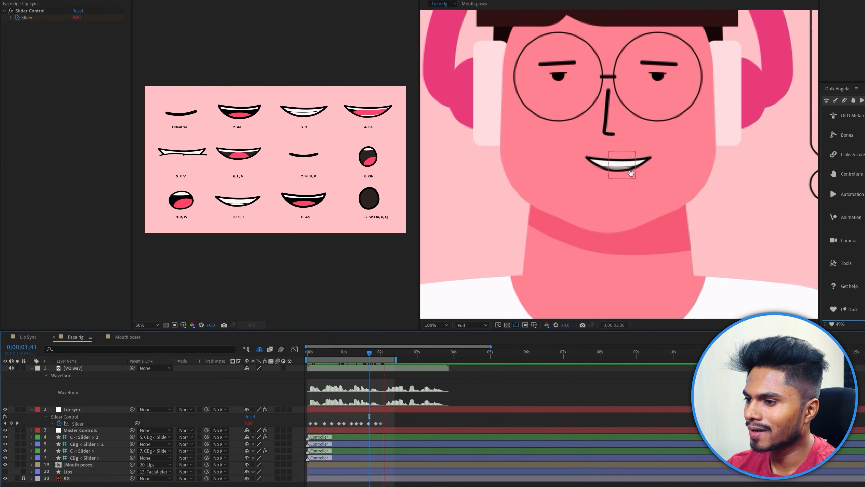
left_click(382, 354)
left_click_drag(383, 356, 382, 357)
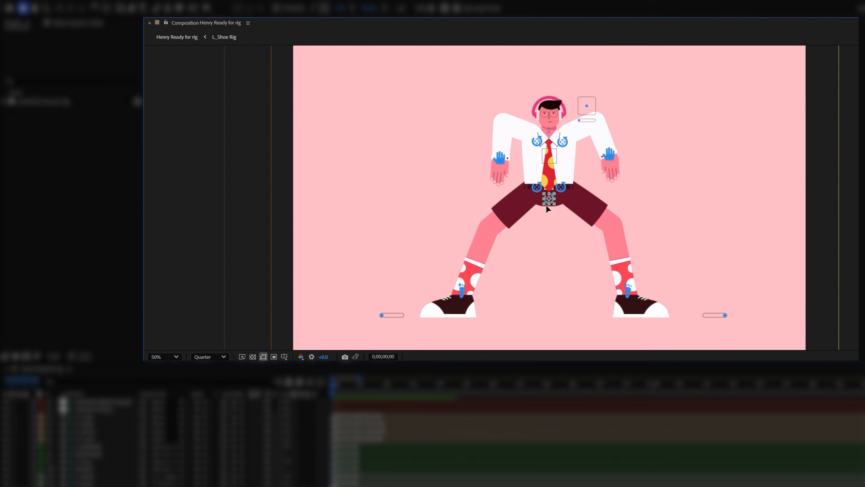
In the Henry Ready for rig composition, lower the hip controller, move the character's right hand controller outward and switch to the Rotation tool.
left_click_drag(547, 208, 548, 214)
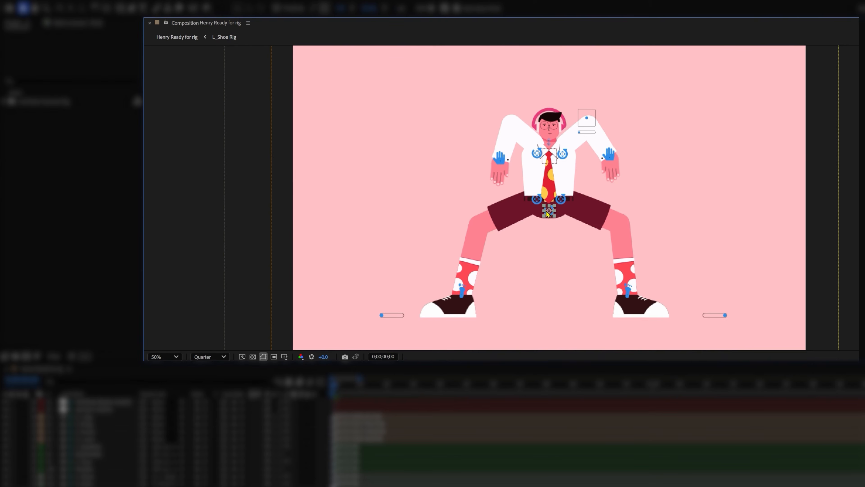
left_click_drag(537, 153, 461, 160)
key("w")
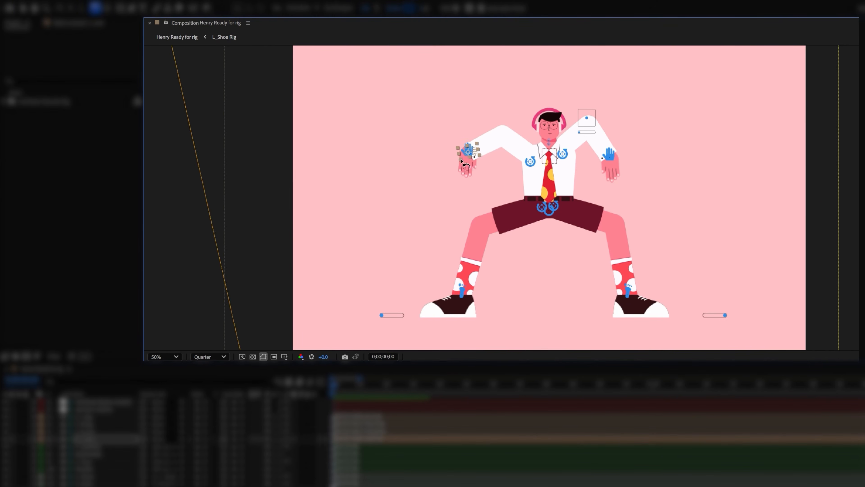